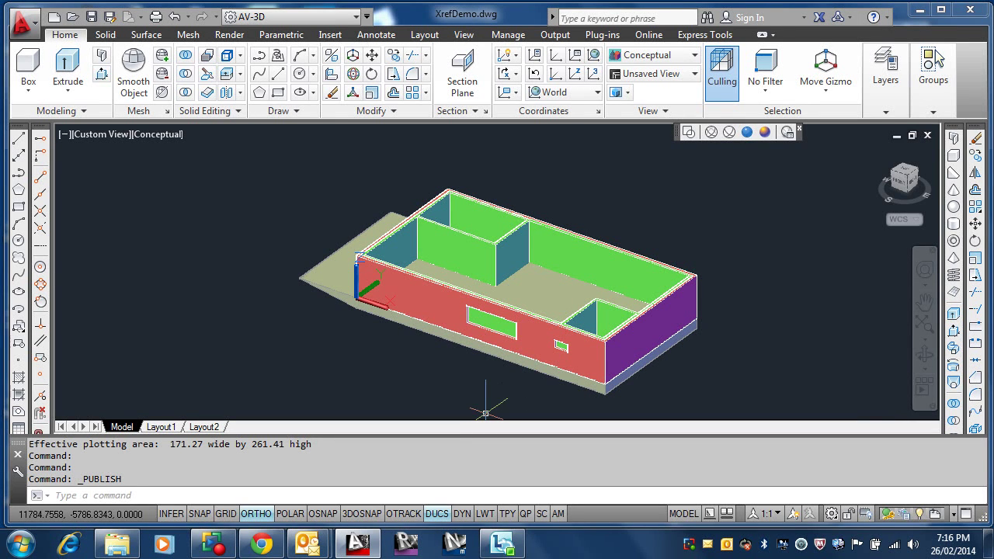
Step: Launch eTransmit from the Application menu's Publish submenu, saving XrefDemo.dwg when prompted
{"action": "left_click", "coordinate": [29, 31]}
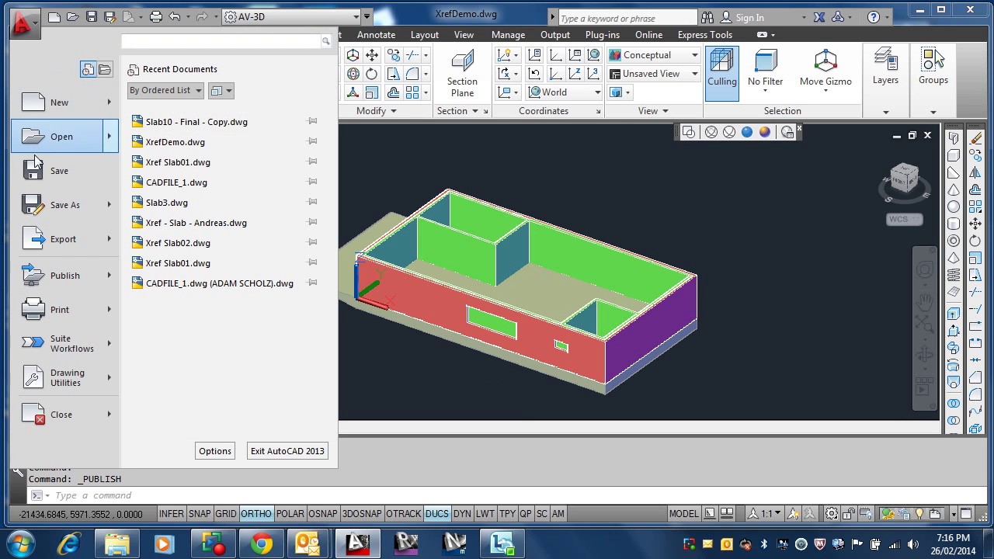
{"action": "mouse_move", "coordinate": [115, 281]}
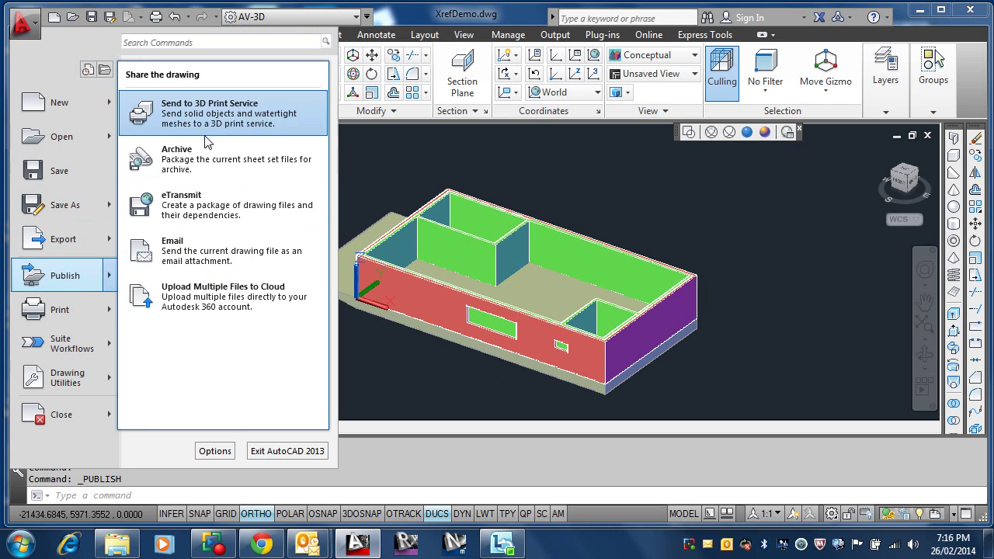
{"action": "left_click", "coordinate": [207, 210]}
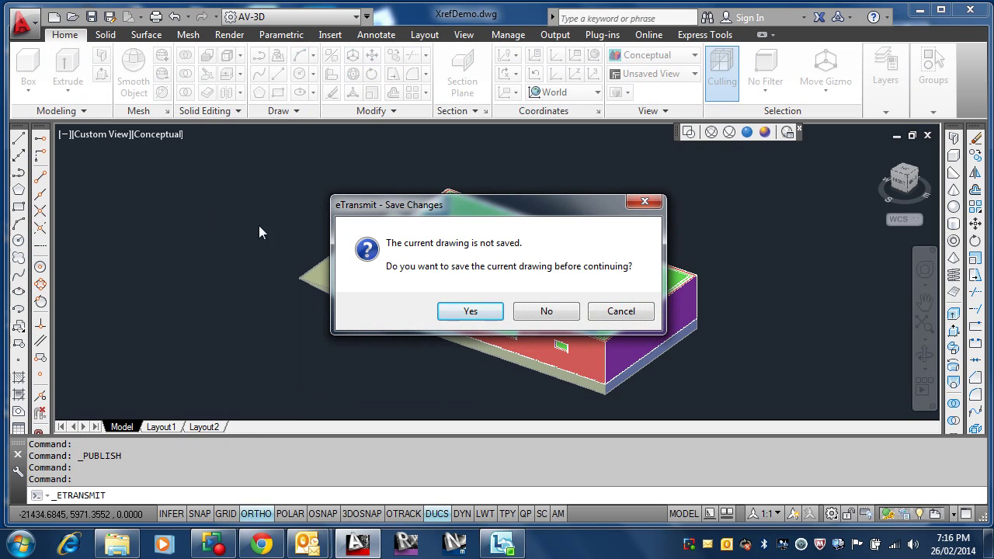
{"action": "left_click", "coordinate": [464, 314]}
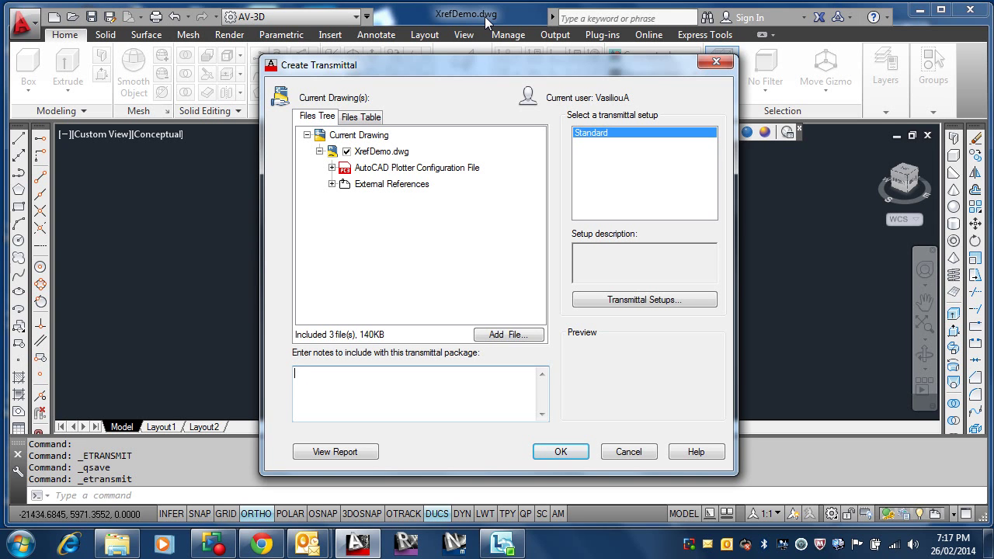
Step: Expand the AutoCAD Plotter Configuration File node to reveal DWFx ePlot (XPS Compatible).pc3
{"action": "left_click", "coordinate": [341, 173]}
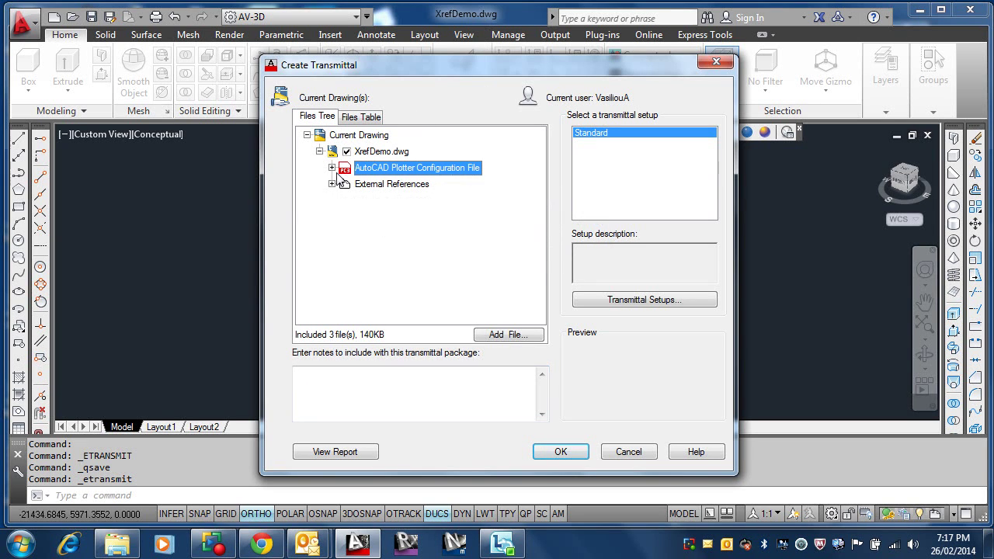
{"action": "left_click", "coordinate": [331, 168]}
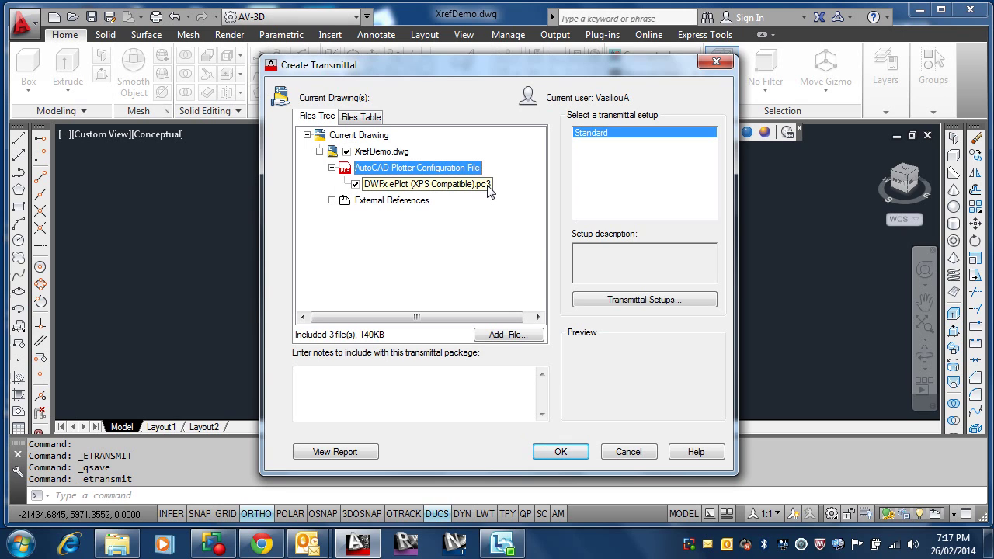
Step: Exclude DWFx ePlot (XPS Compatible).pc3, leaving 2 files, and open Transmittal Setups
{"action": "left_click", "coordinate": [331, 200]}
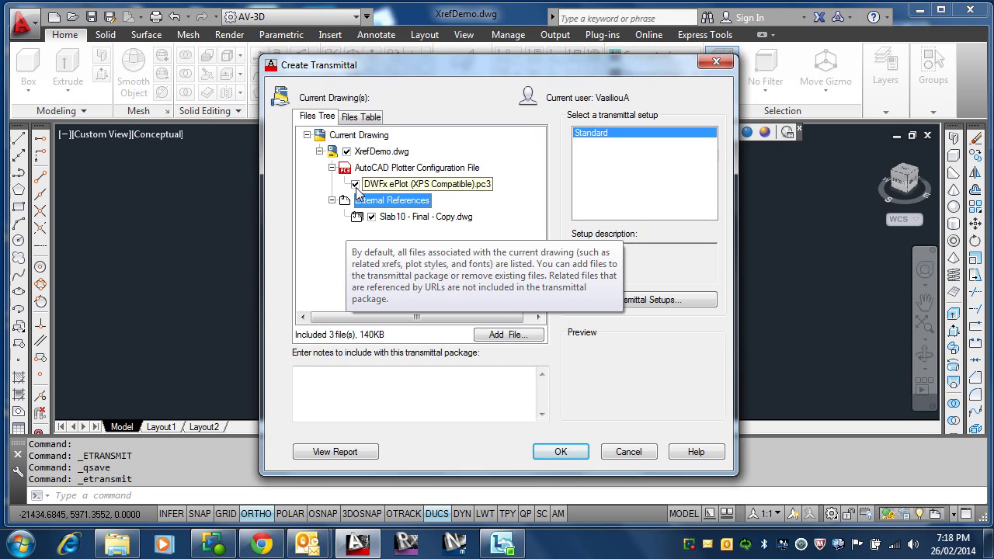
{"action": "left_click", "coordinate": [354, 184]}
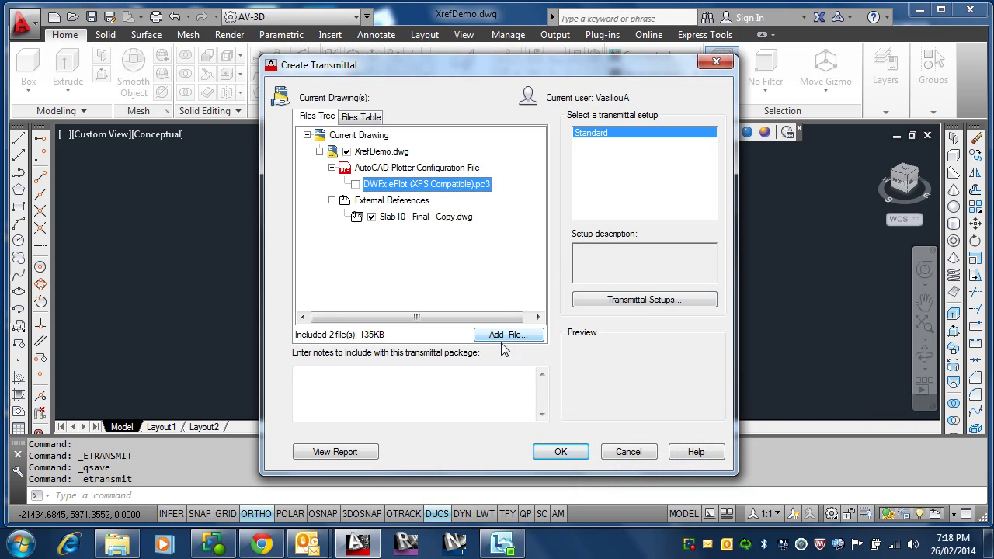
{"action": "mouse_move", "coordinate": [492, 388]}
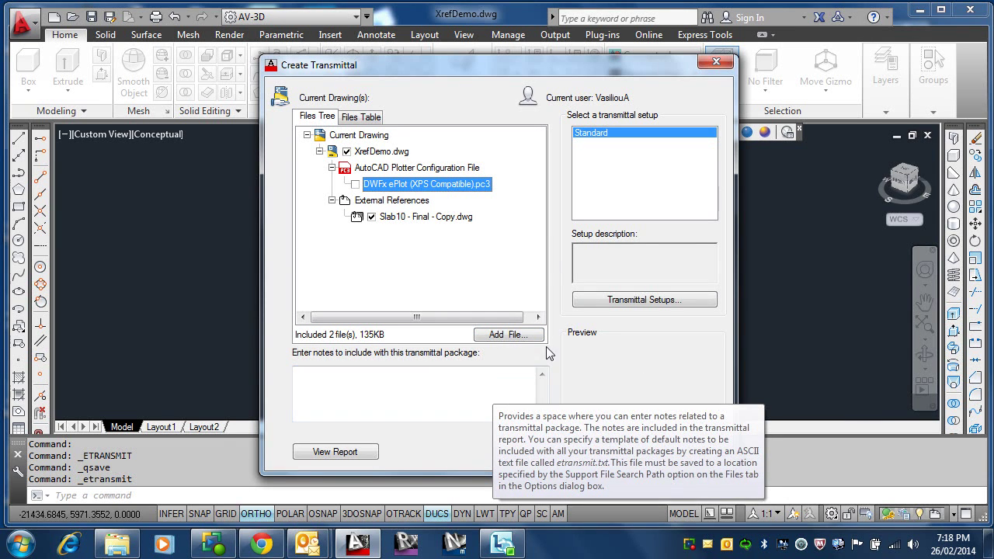
{"action": "left_click", "coordinate": [605, 302]}
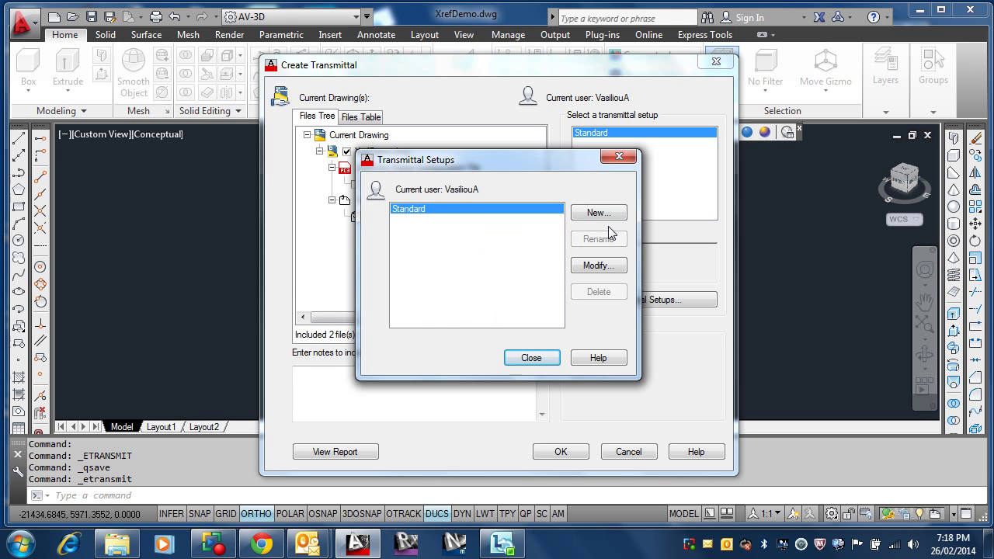
Step: Modify the Standard setup, keeping existing drawing file formats and the current transmittal folder
{"action": "left_click", "coordinate": [610, 265]}
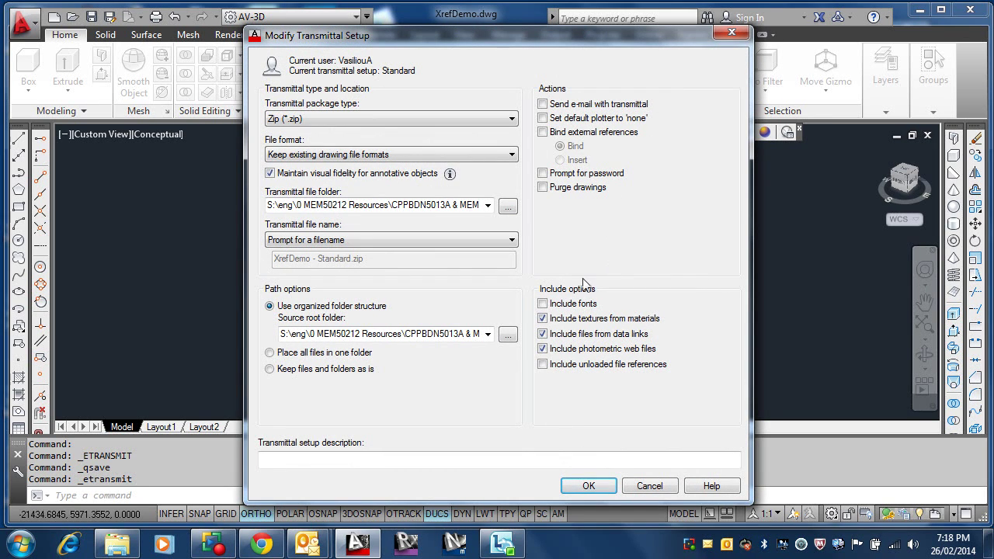
{"action": "left_click", "coordinate": [487, 156]}
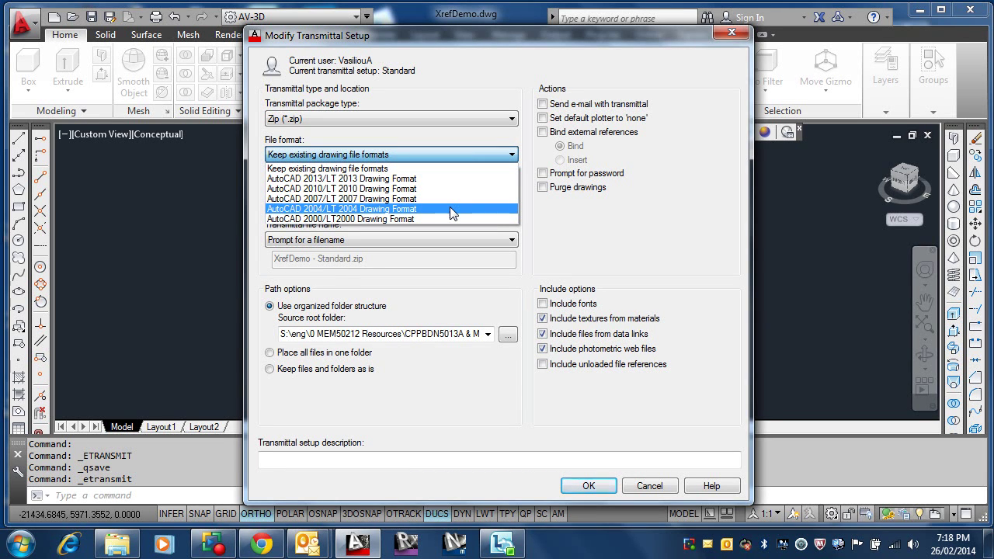
{"action": "left_click", "coordinate": [482, 227]}
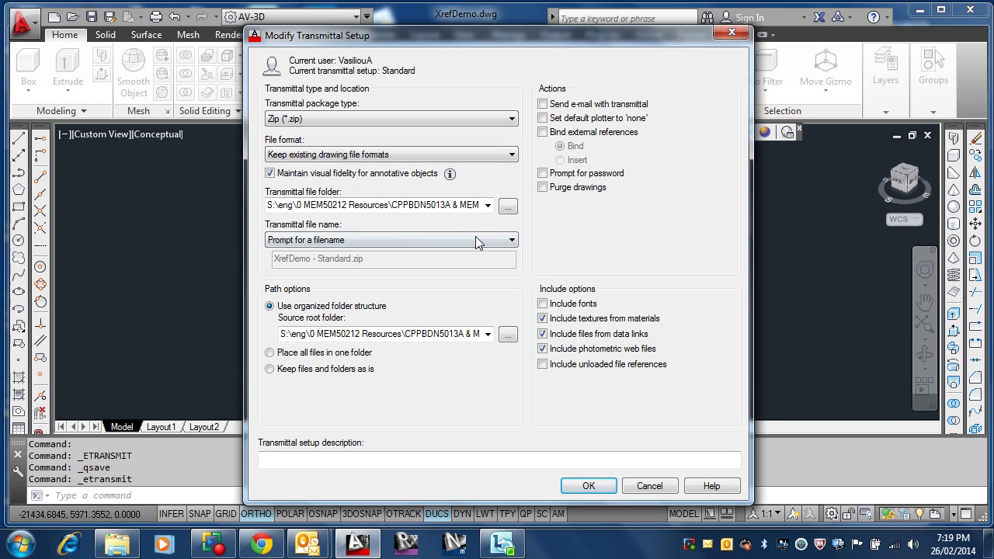
{"action": "left_click", "coordinate": [488, 205]}
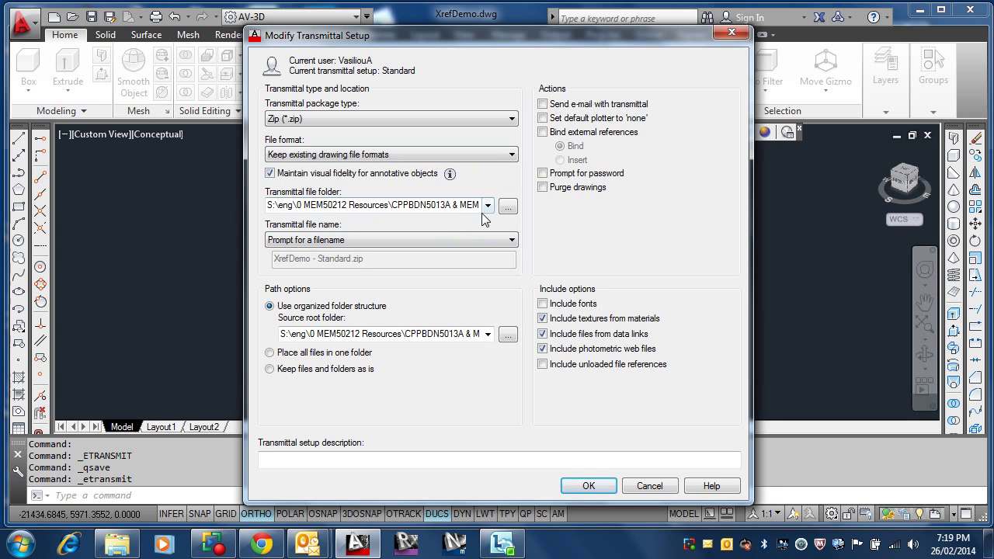
{"action": "left_click", "coordinate": [565, 229]}
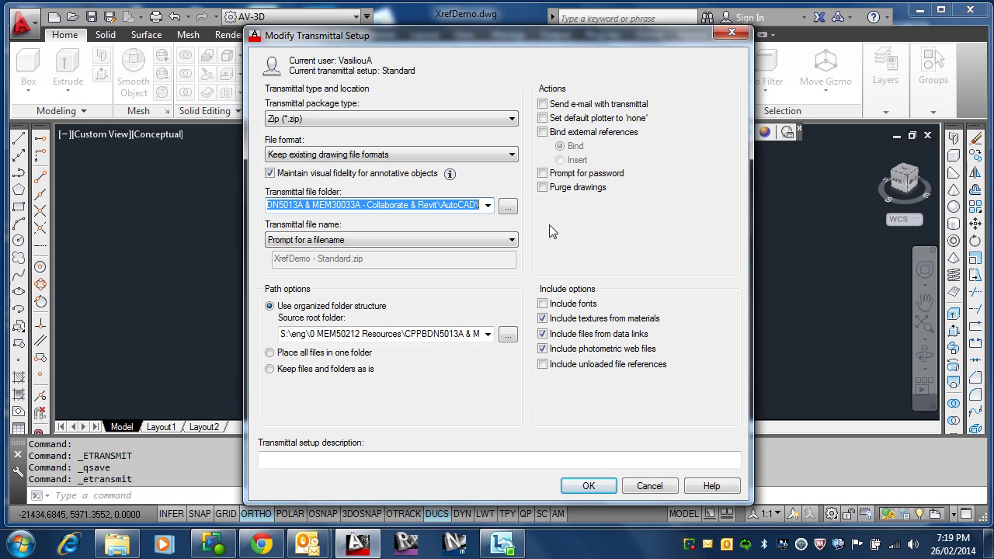
Step: Try the Folder package type and browse for a folder, then cancel the browser
{"action": "left_click", "coordinate": [443, 119]}
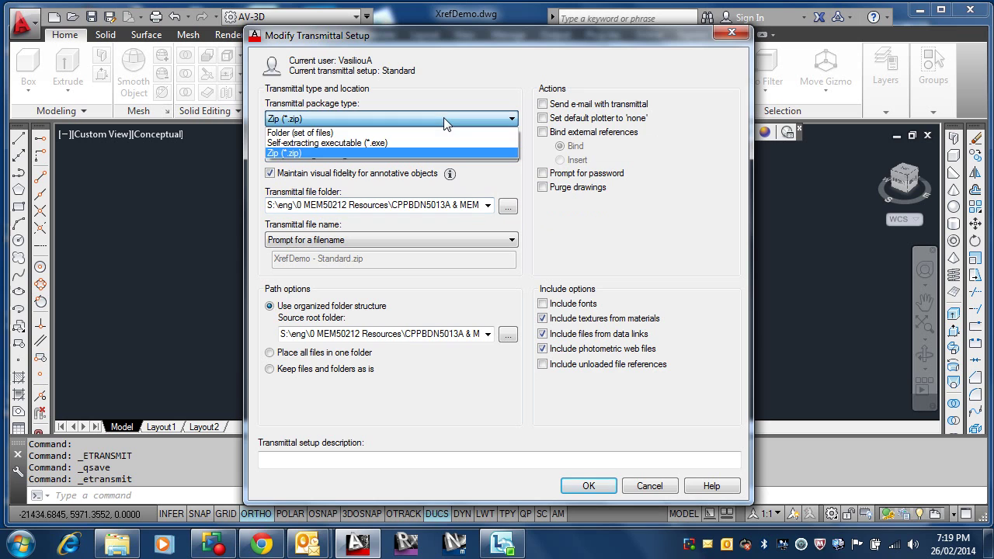
{"action": "left_click", "coordinate": [340, 133]}
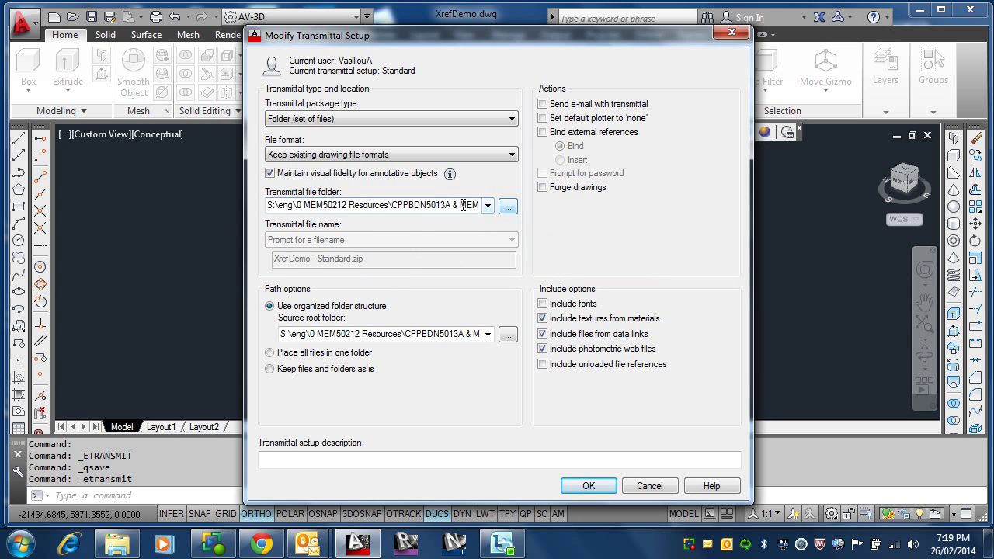
{"action": "left_click", "coordinate": [505, 208]}
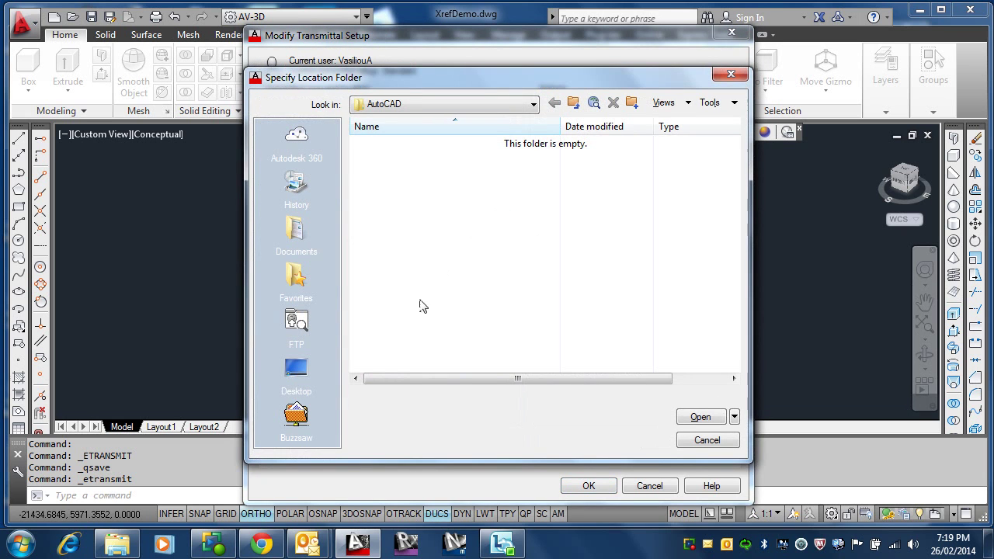
{"action": "left_click", "coordinate": [706, 440]}
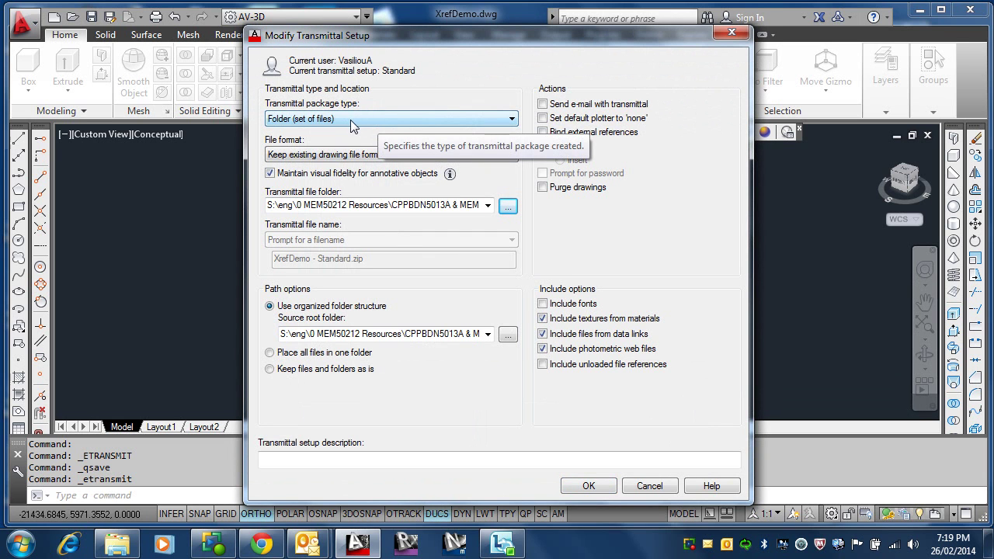
Step: Set the package type back to Zip (*.zip) and enable Send e-mail with transmittal
{"action": "left_click", "coordinate": [394, 120]}
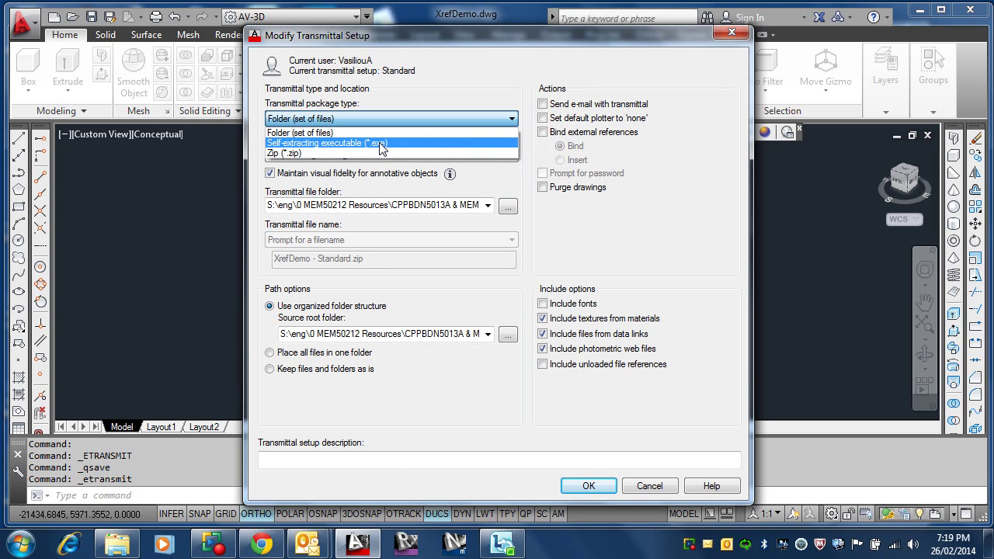
{"action": "left_click", "coordinate": [340, 154]}
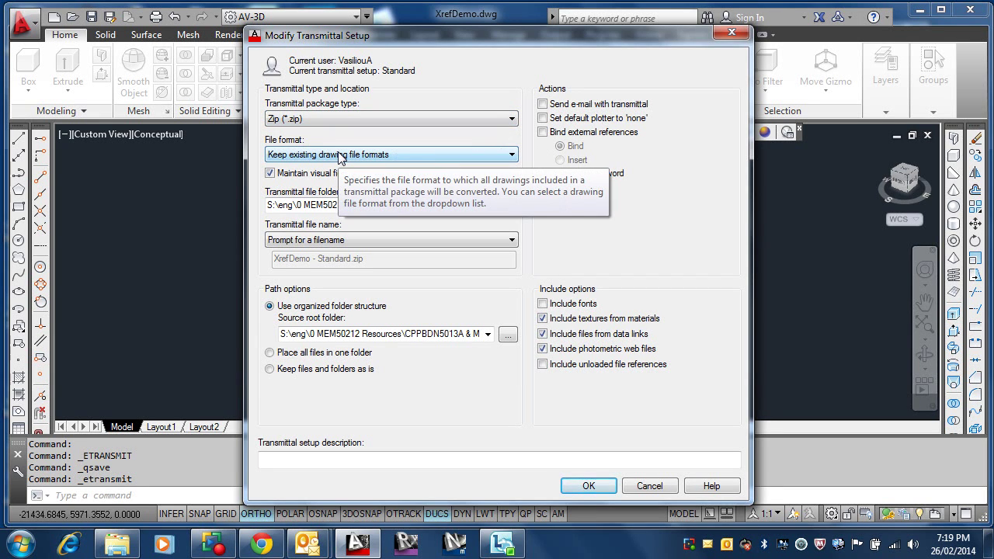
{"action": "left_click", "coordinate": [542, 105]}
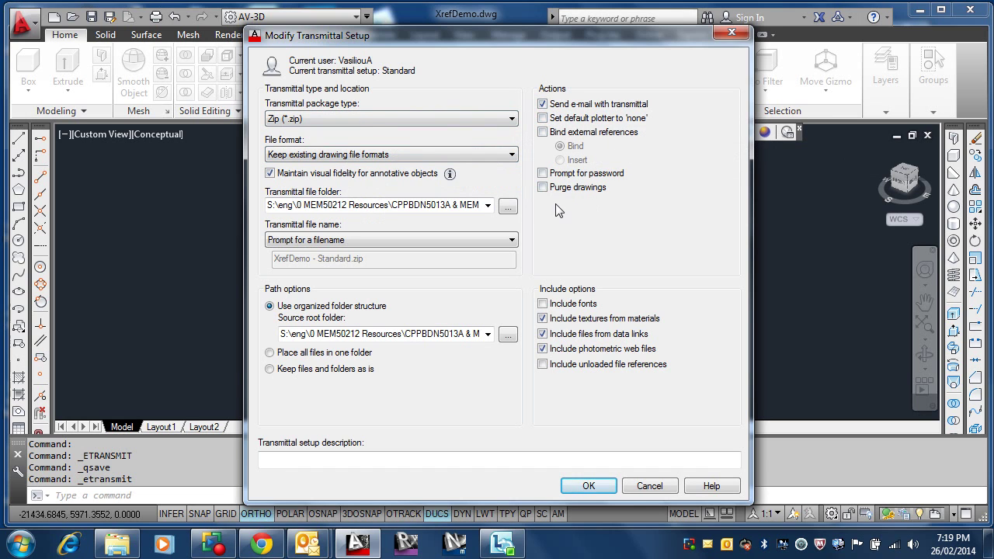
Step: Check Bind external references, then cancel the Modify Transmittal Setup dialog
{"action": "left_click", "coordinate": [542, 132]}
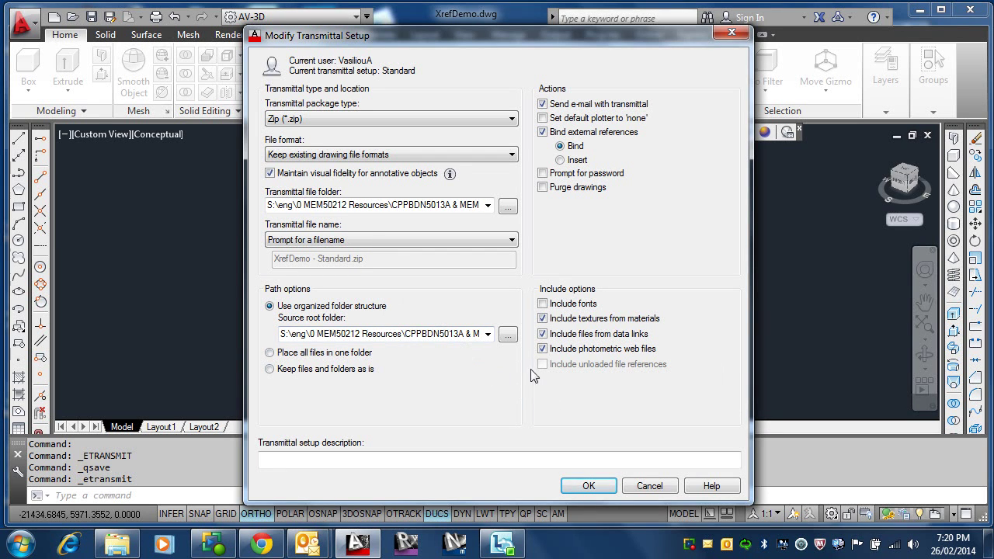
{"action": "left_click", "coordinate": [658, 489]}
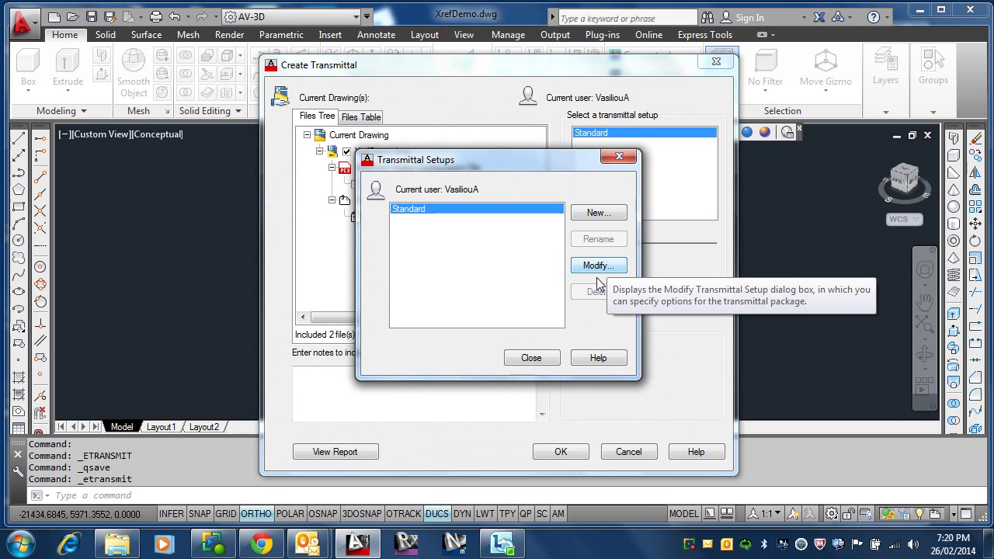
Step: Close Transmittal Setups and add XrefDemo-Model.dwfx from the Documents library as a user file
{"action": "left_click", "coordinate": [531, 358]}
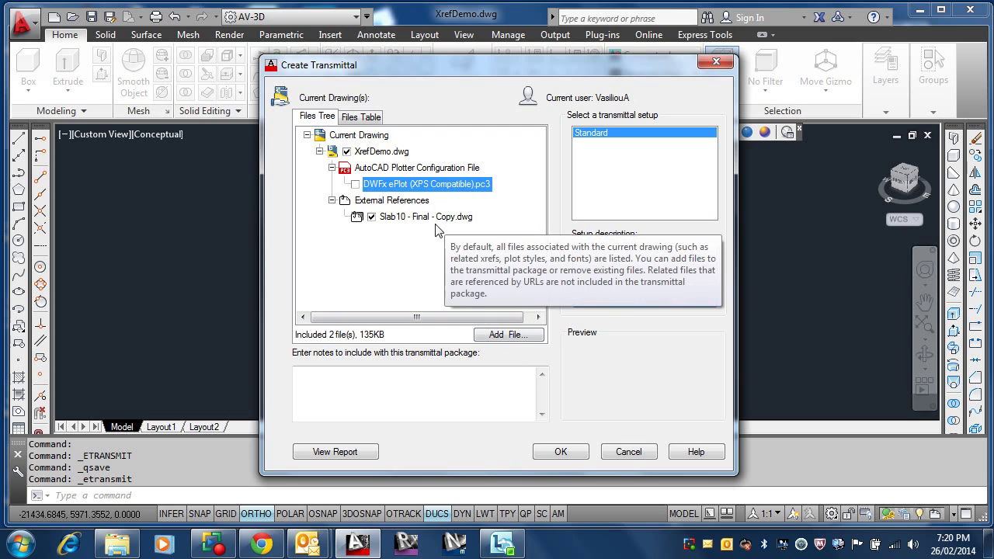
{"action": "left_click", "coordinate": [510, 335]}
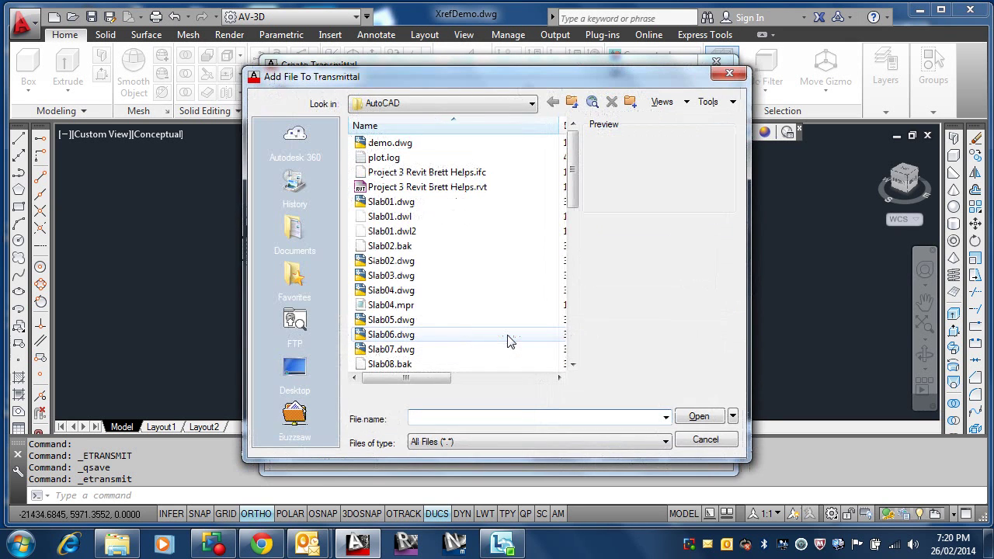
{"action": "left_click", "coordinate": [472, 104]}
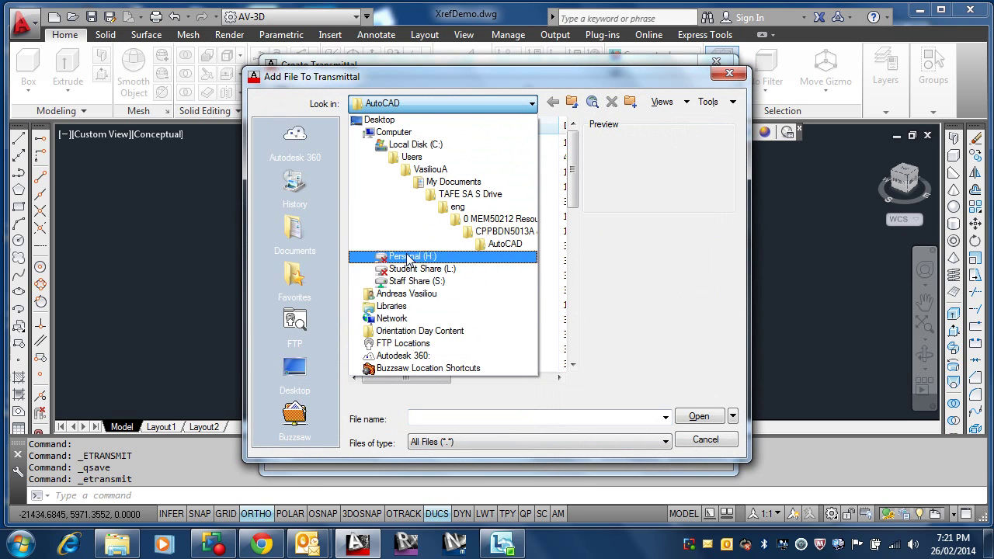
{"action": "left_click", "coordinate": [409, 307]}
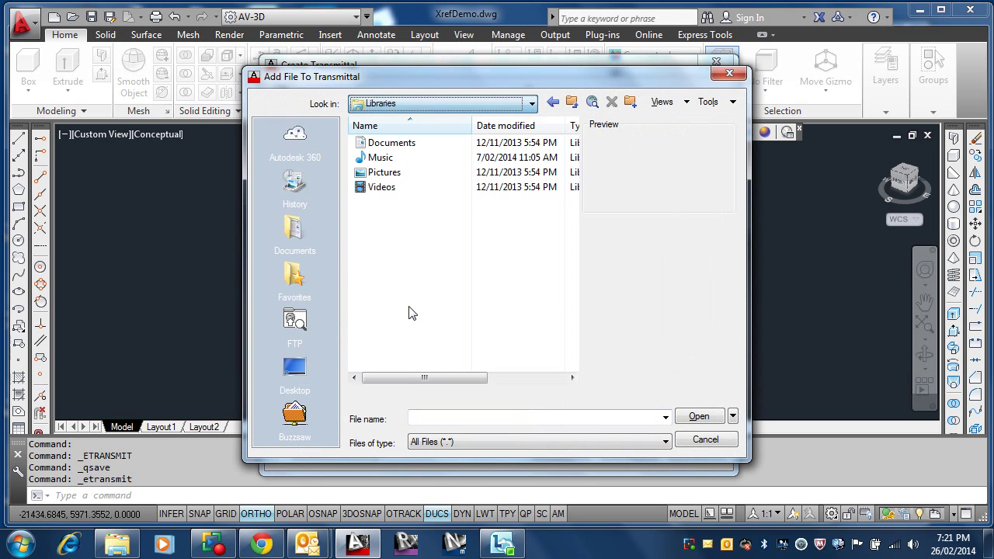
{"action": "double_click", "coordinate": [392, 144]}
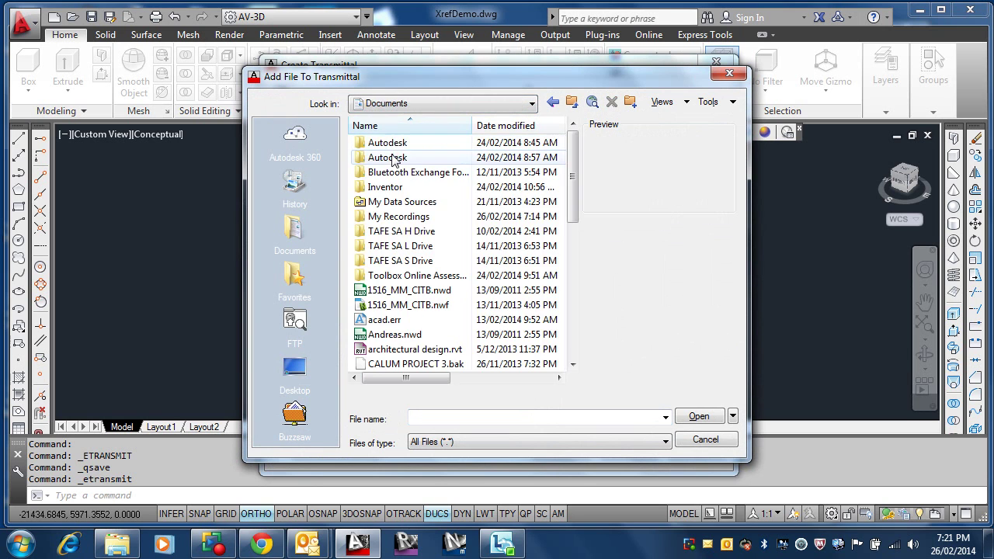
{"action": "left_click", "coordinate": [512, 129]}
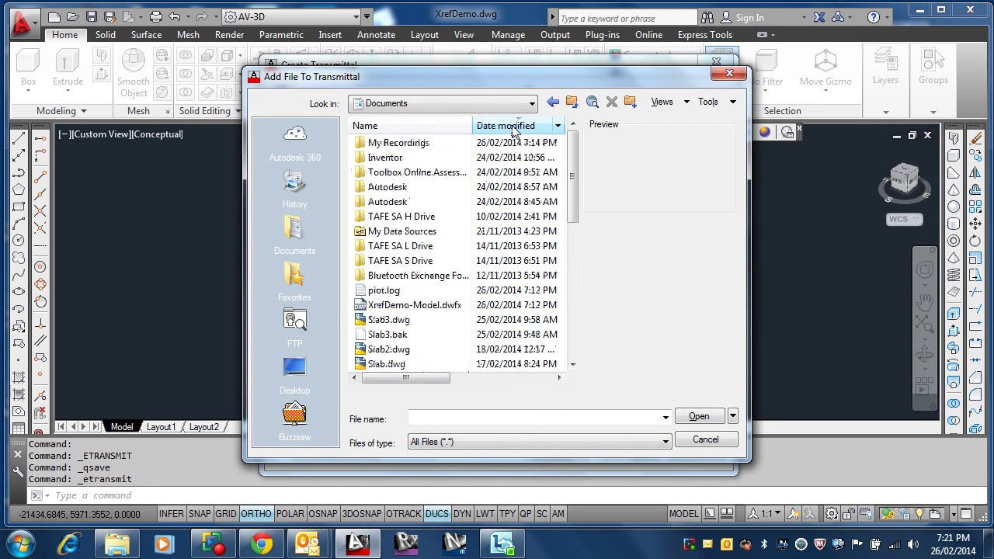
{"action": "left_click", "coordinate": [455, 305]}
{"action": "left_click", "coordinate": [698, 417]}
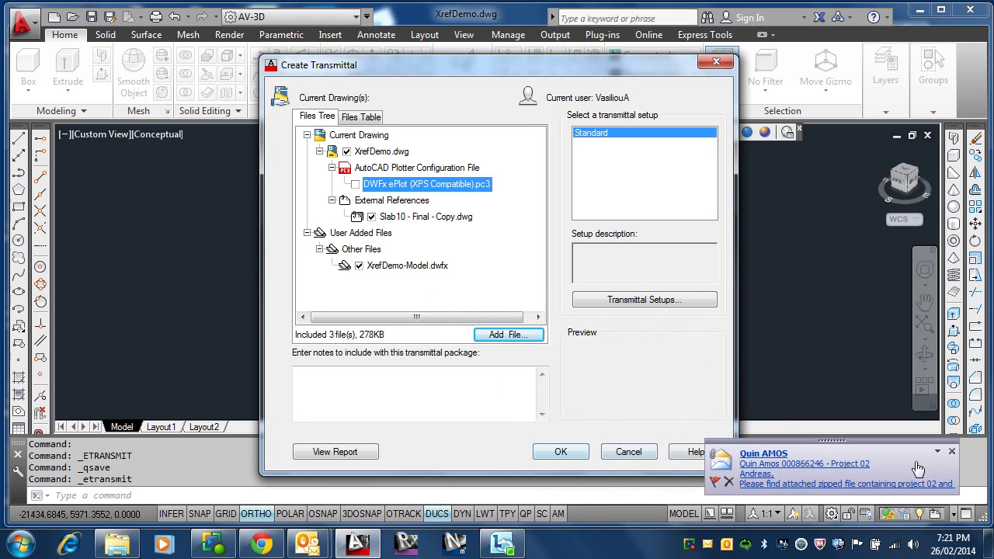
Step: Save the package as XrefDemo - Standard.zip in the TAFE SA H Drive folder under Documents
{"action": "left_click", "coordinate": [950, 451]}
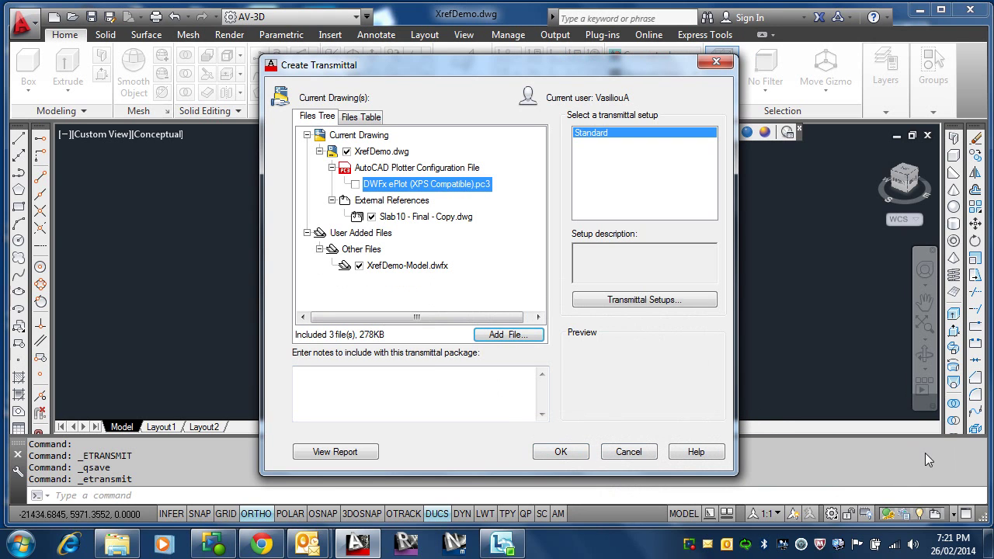
{"action": "left_click", "coordinate": [559, 453]}
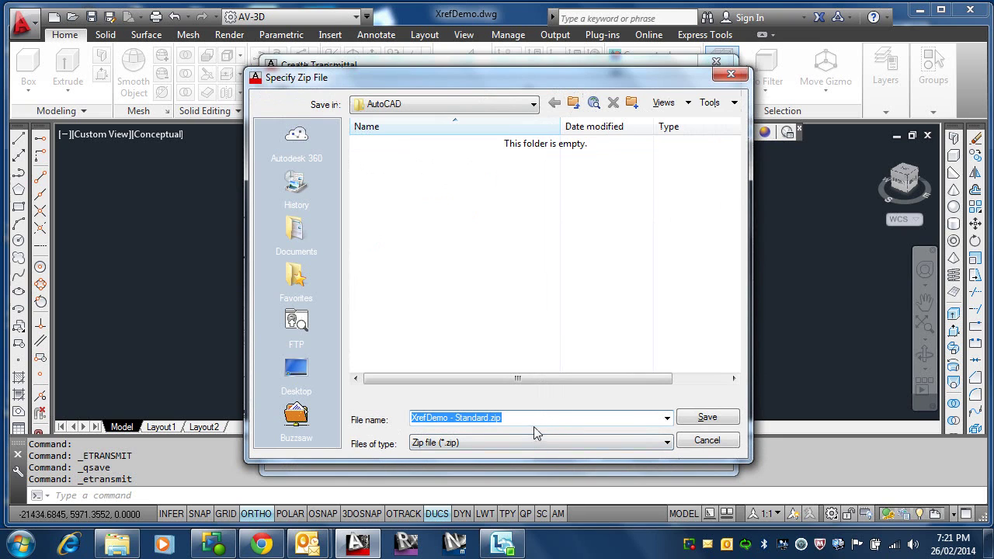
{"action": "left_click", "coordinate": [514, 104]}
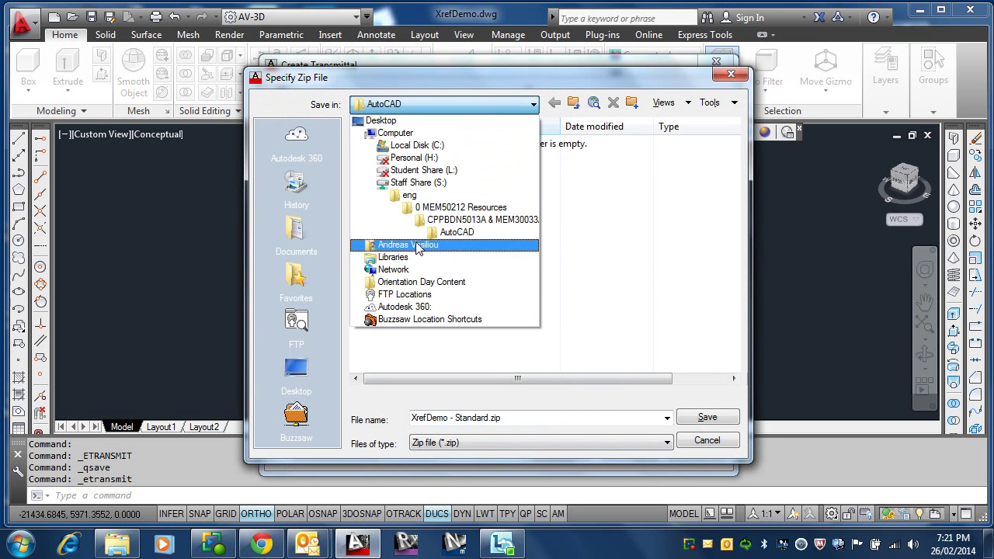
{"action": "left_click", "coordinate": [396, 257]}
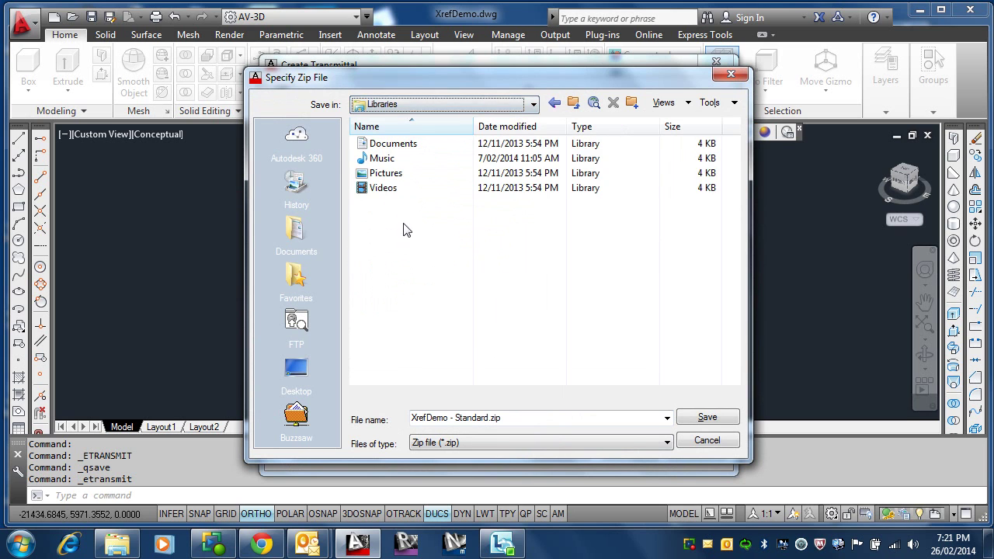
{"action": "double_click", "coordinate": [392, 146]}
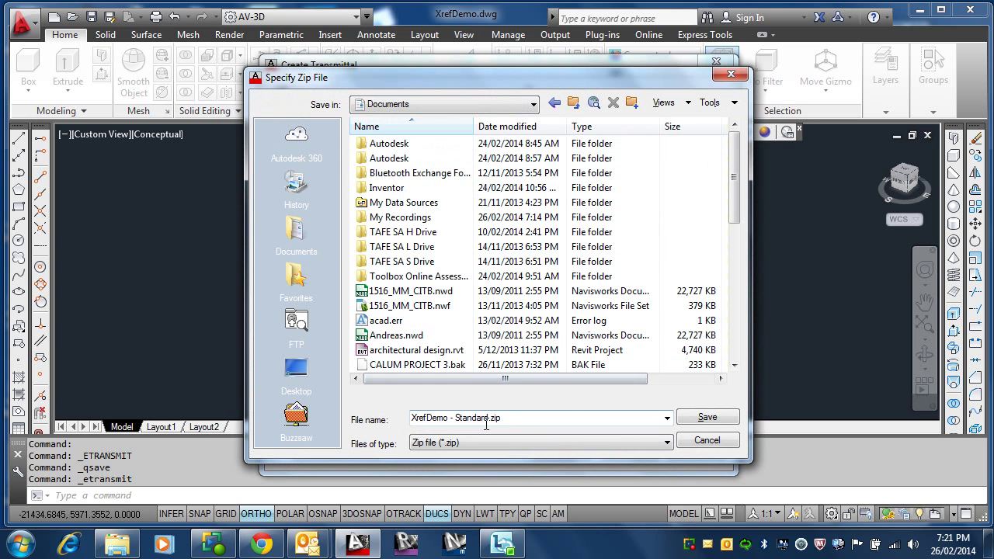
{"action": "left_click", "coordinate": [707, 419]}
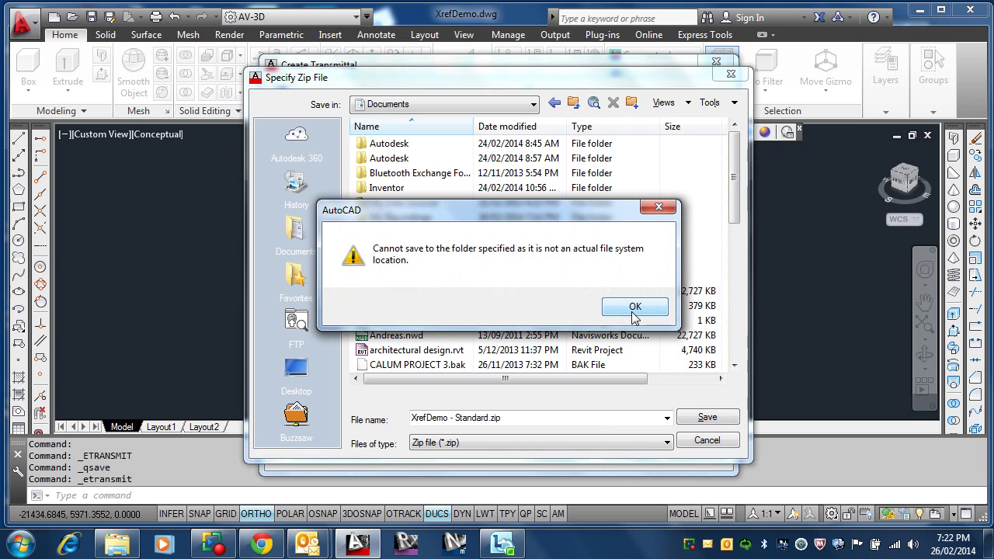
{"action": "left_click", "coordinate": [634, 307]}
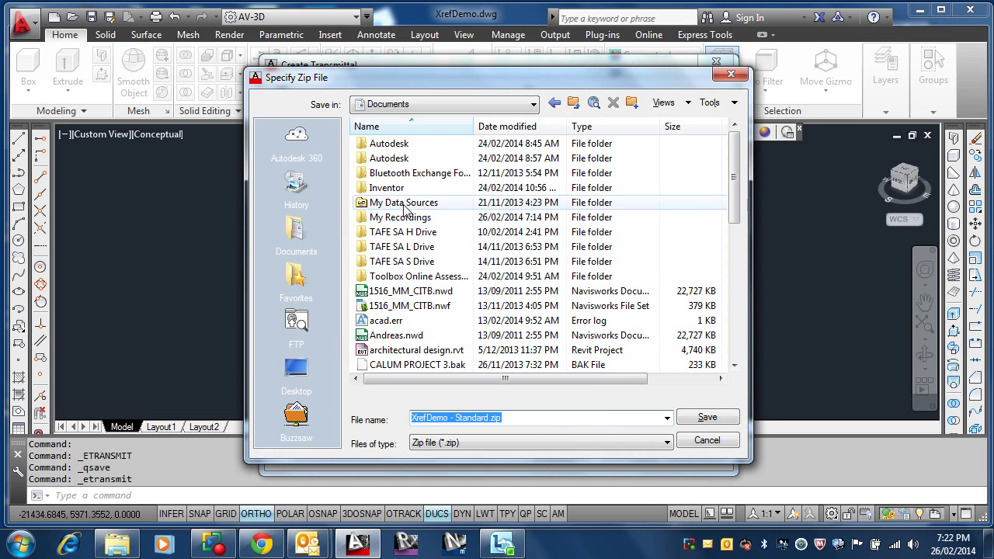
{"action": "double_click", "coordinate": [411, 232]}
{"action": "left_click", "coordinate": [706, 417]}
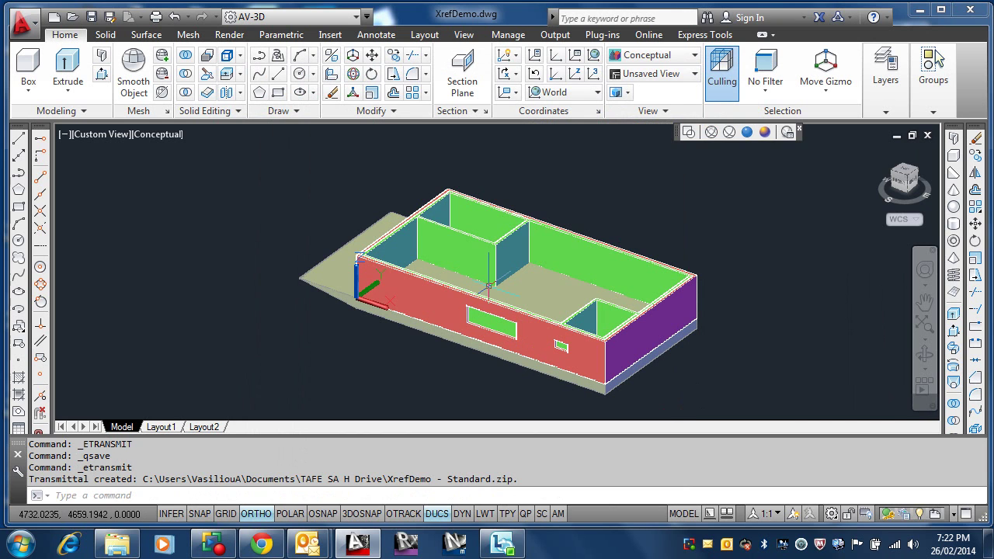
Step: Open Layer Properties from the expanded Layers panel and select the Wall-Brick and Wall-Timber rows
{"action": "mouse_move", "coordinate": [488, 288]}
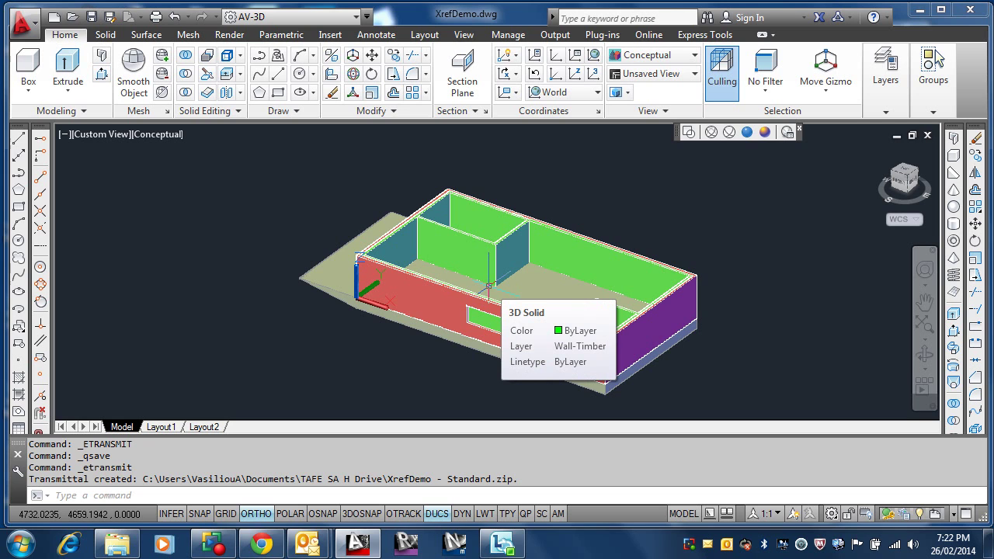
{"action": "left_click", "coordinate": [885, 113]}
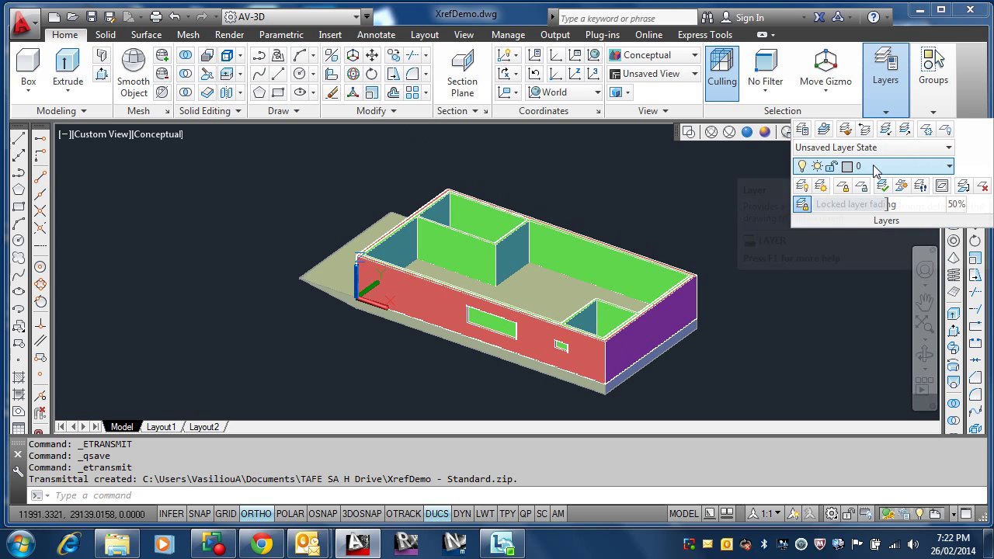
{"action": "left_click", "coordinate": [802, 129]}
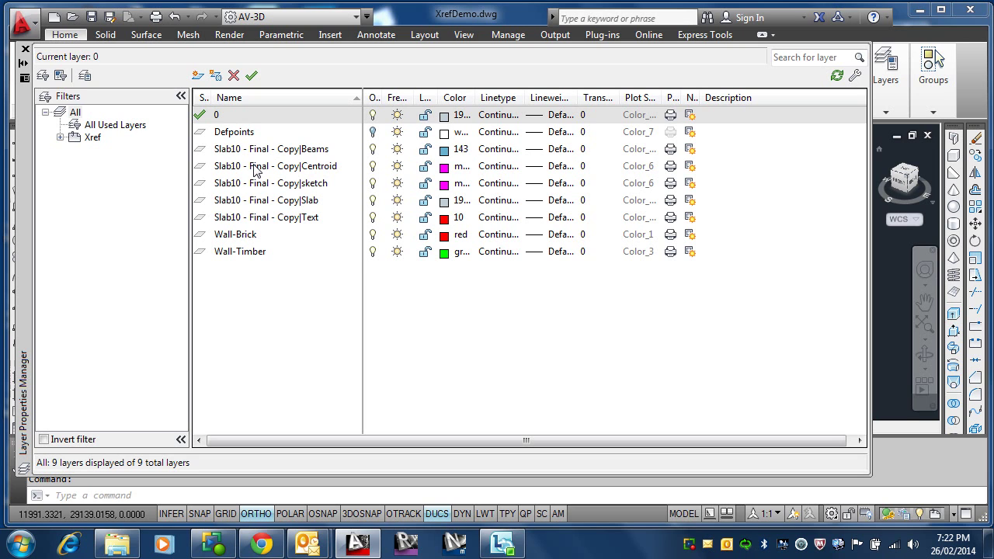
{"action": "left_click", "coordinate": [247, 234]}
{"action": "left_click", "coordinate": [245, 253]}
{"action": "left_click", "coordinate": [242, 234]}
{"action": "left_click", "coordinate": [243, 253]}
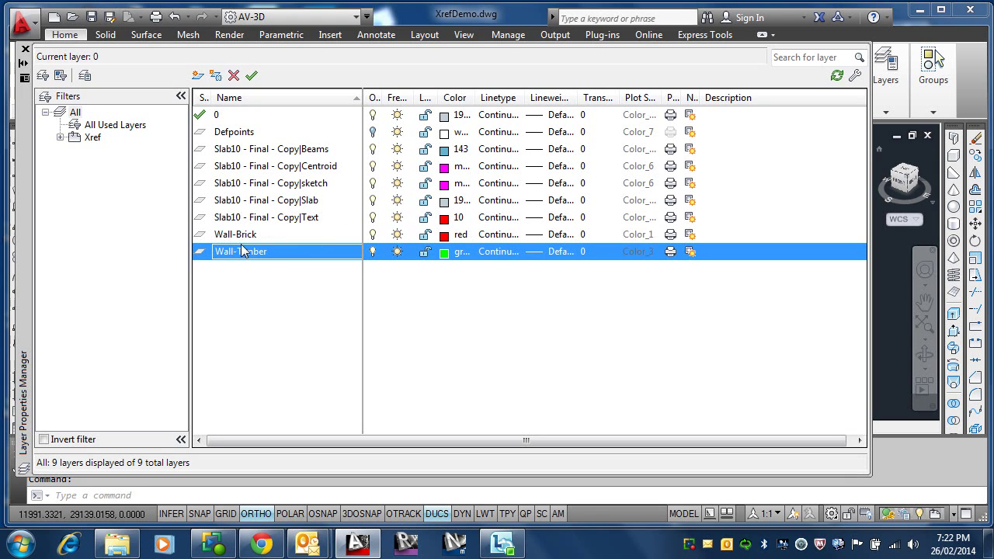
{"action": "left_click", "coordinate": [244, 236]}
{"action": "left_click", "coordinate": [249, 251]}
Step: Close the layer manager and open External References with XR to view the Slab10 - Final - Copy details
{"action": "left_click", "coordinate": [25, 48]}
{"action": "type", "text": "z"}
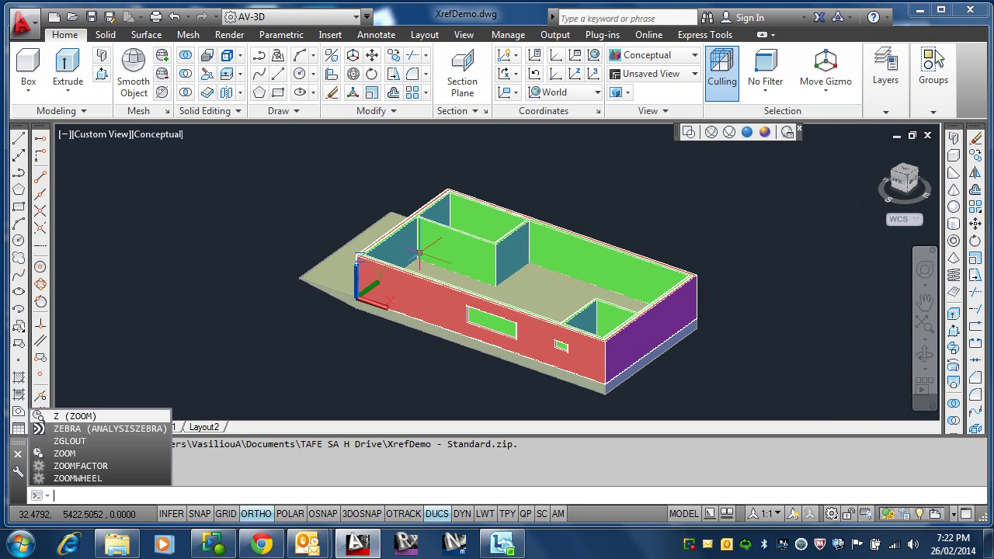
{"action": "type", "text": "r"}
{"action": "key", "text": "Return"}
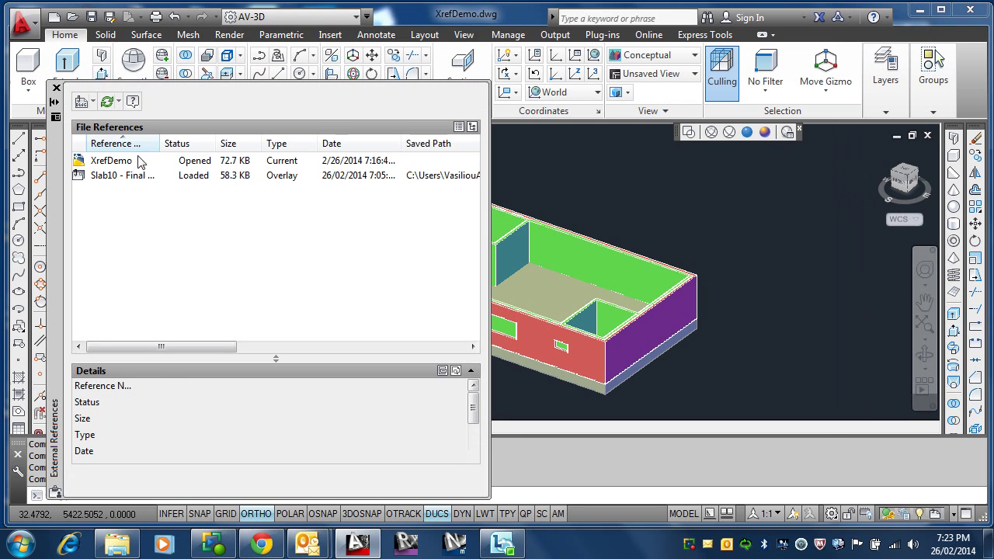
{"action": "left_click", "coordinate": [103, 176]}
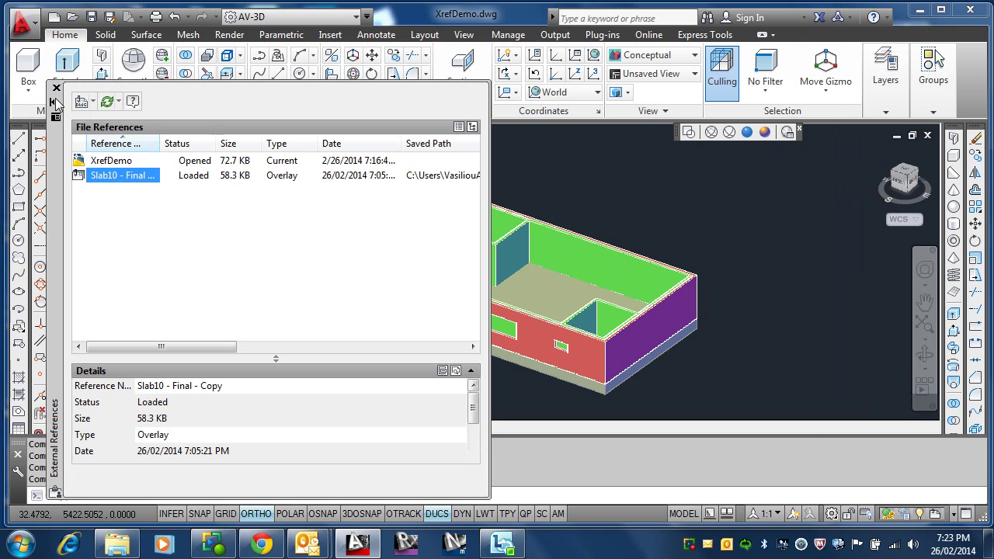
{"action": "left_click", "coordinate": [55, 101]}
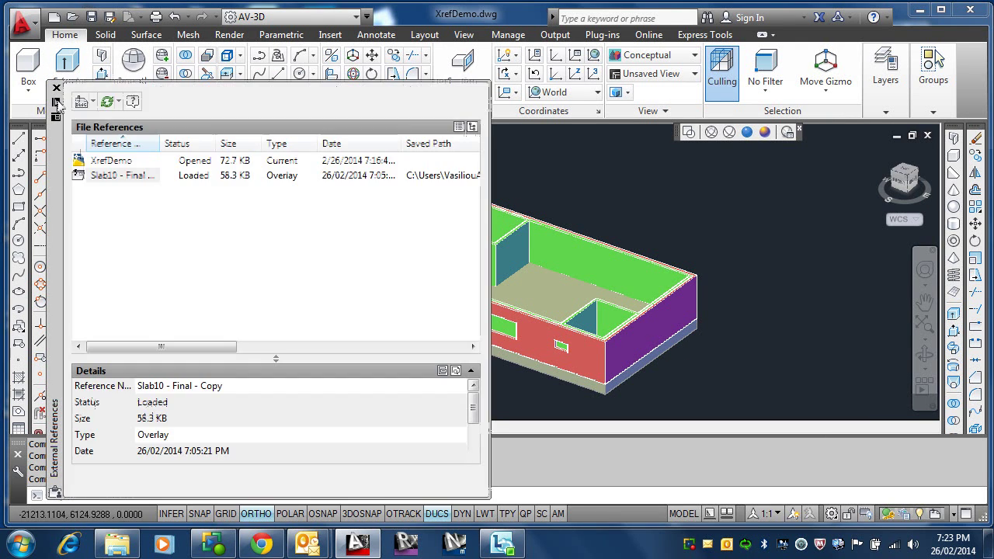
Step: Bind Slab10 - Final - Copy into the drawing using the Bind type
{"action": "mouse_move", "coordinate": [57, 103]}
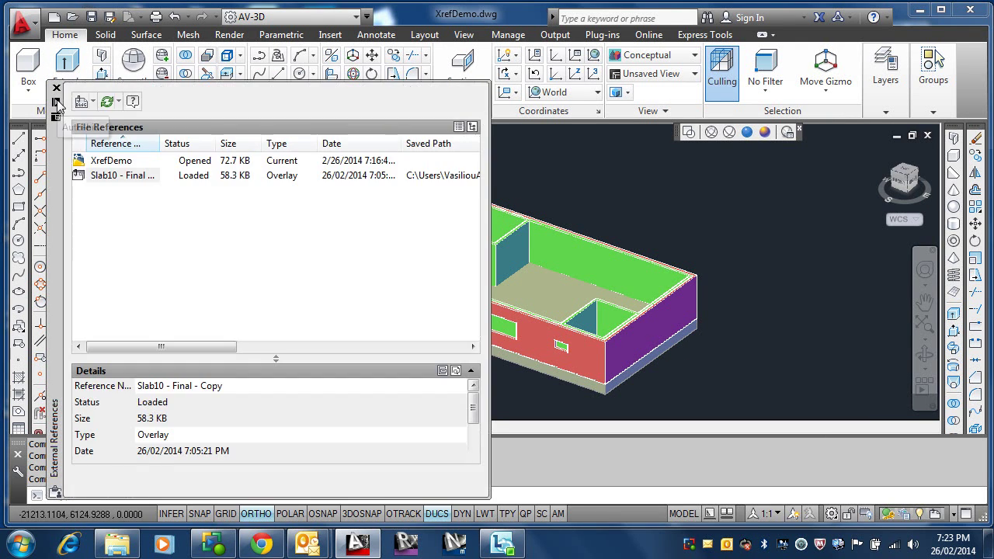
{"action": "right_click", "coordinate": [111, 179]}
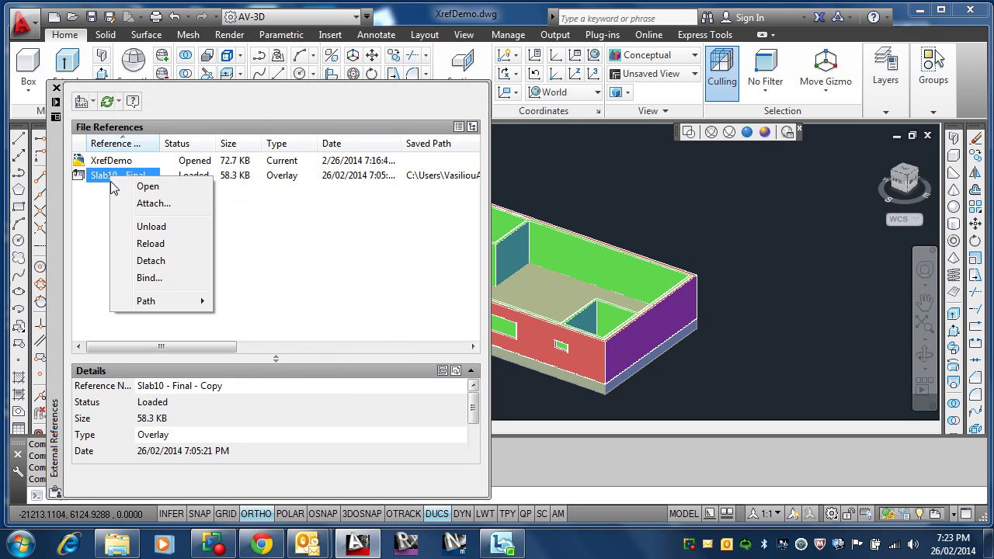
{"action": "left_click", "coordinate": [146, 278]}
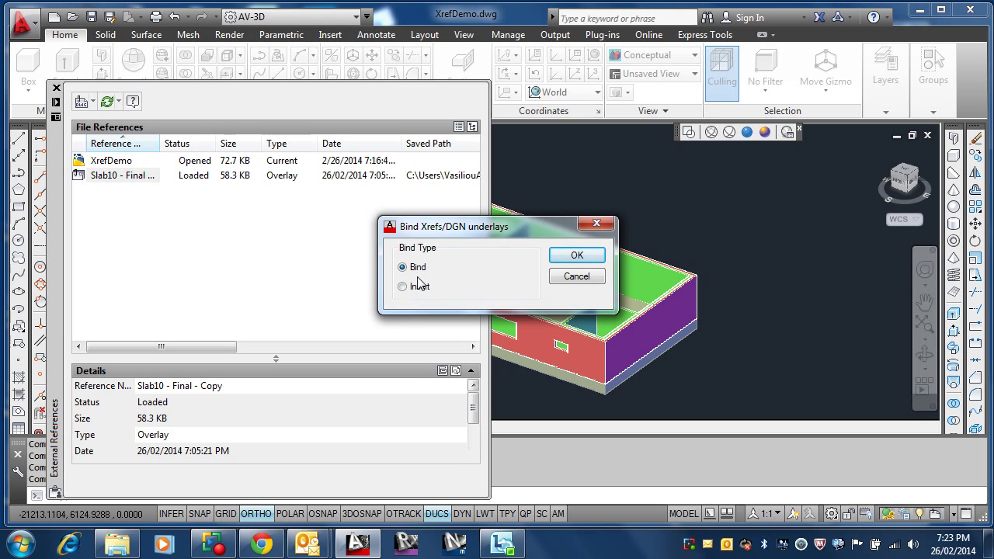
{"action": "left_click", "coordinate": [576, 258]}
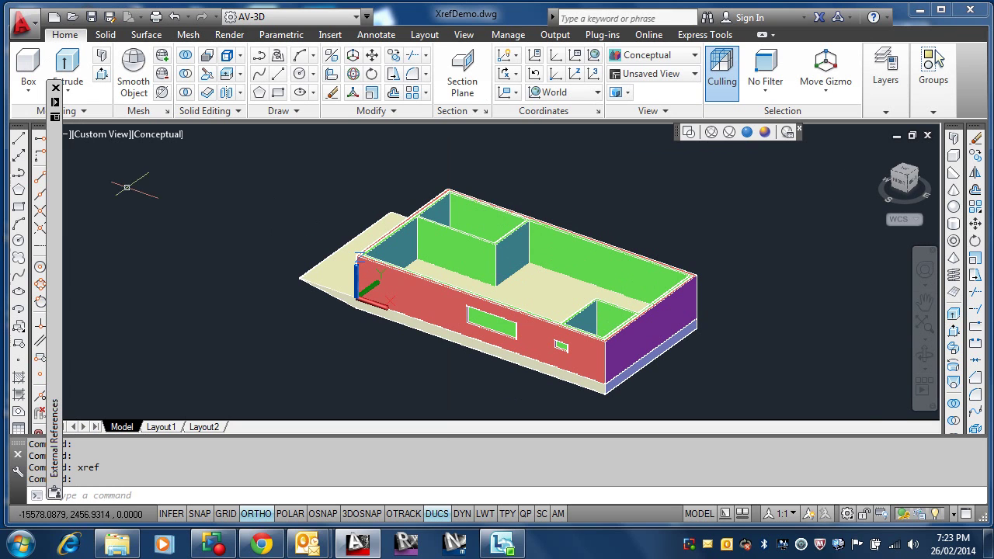
Step: In Layer Properties, make Slab10 - Final - Copy$0$Slab the current layer
{"action": "mouse_move", "coordinate": [65, 177]}
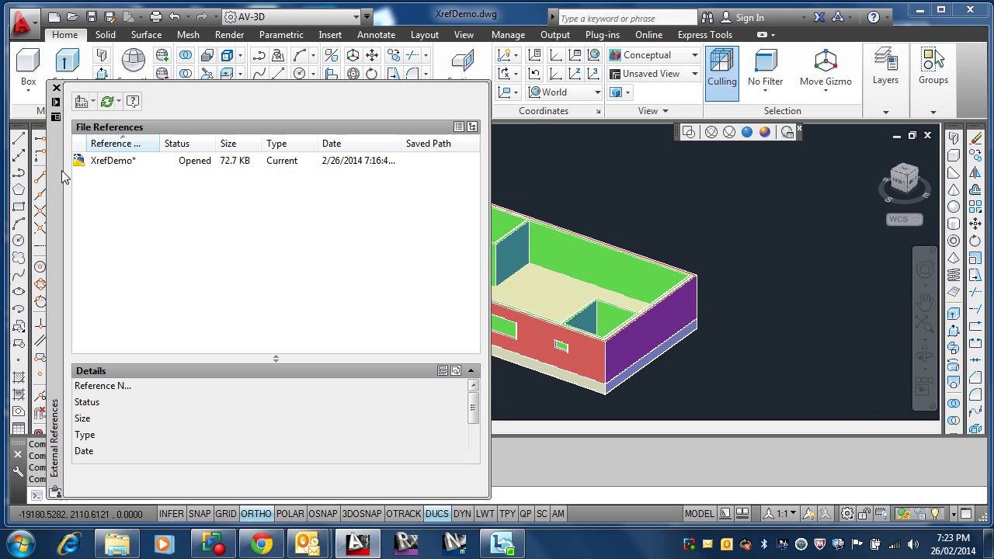
{"action": "left_click", "coordinate": [885, 78]}
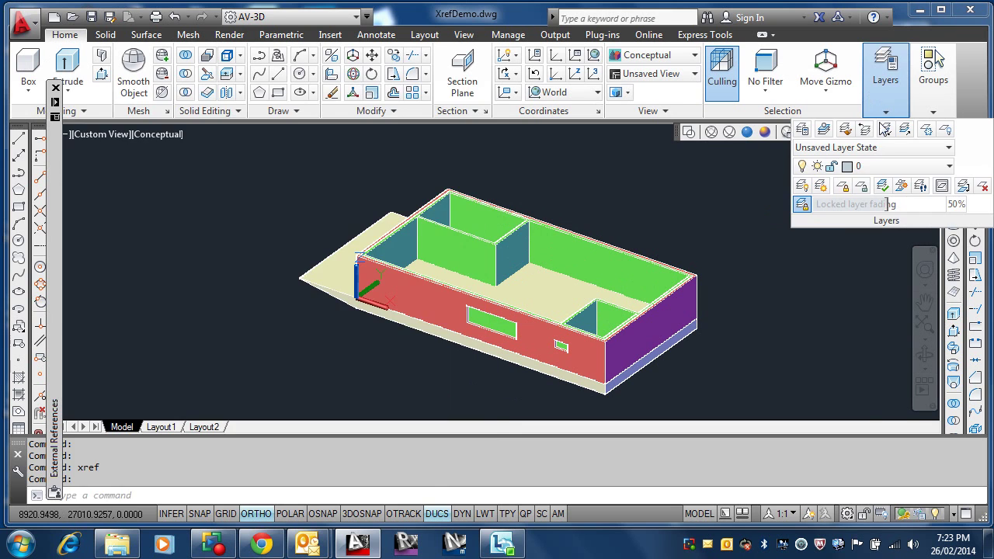
{"action": "left_click", "coordinate": [801, 130]}
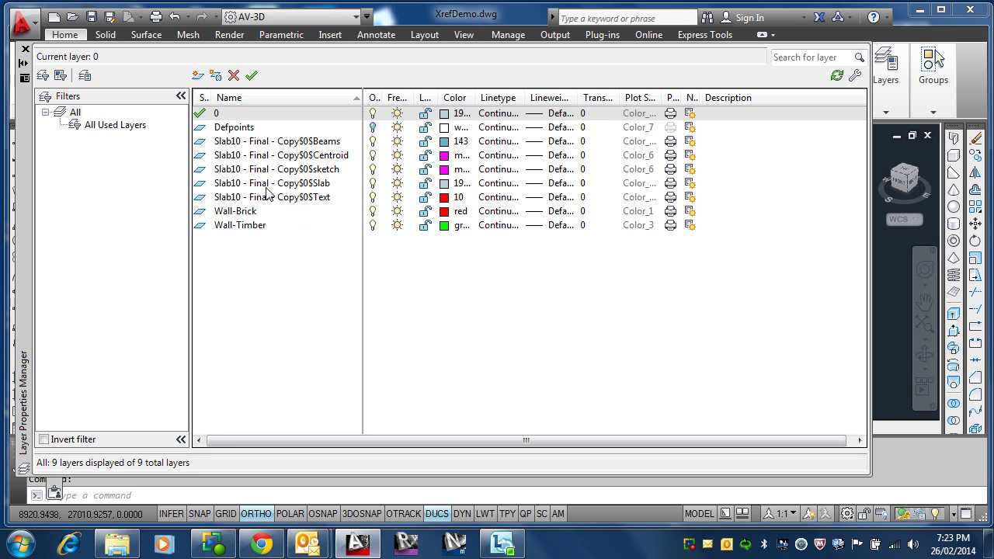
{"action": "left_click", "coordinate": [303, 188]}
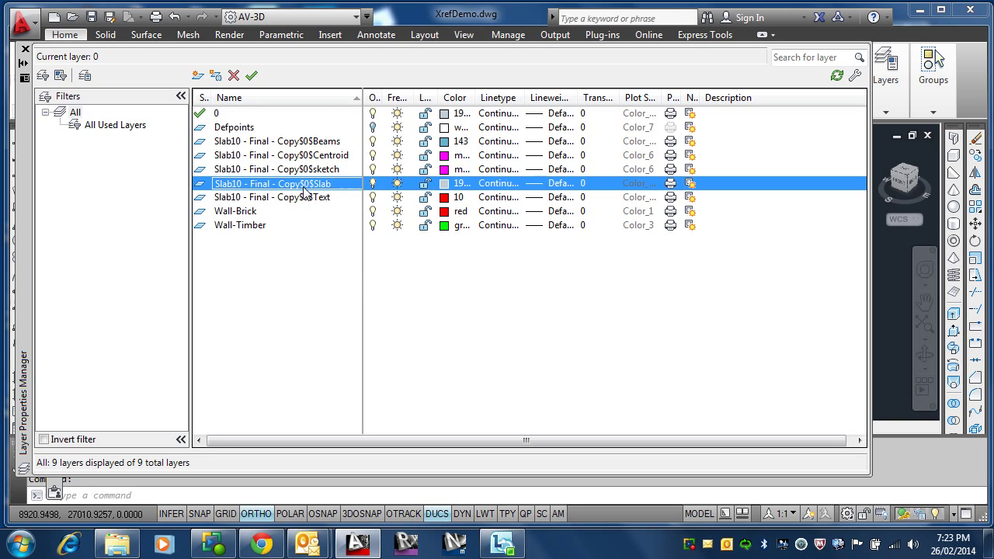
{"action": "left_click", "coordinate": [250, 76]}
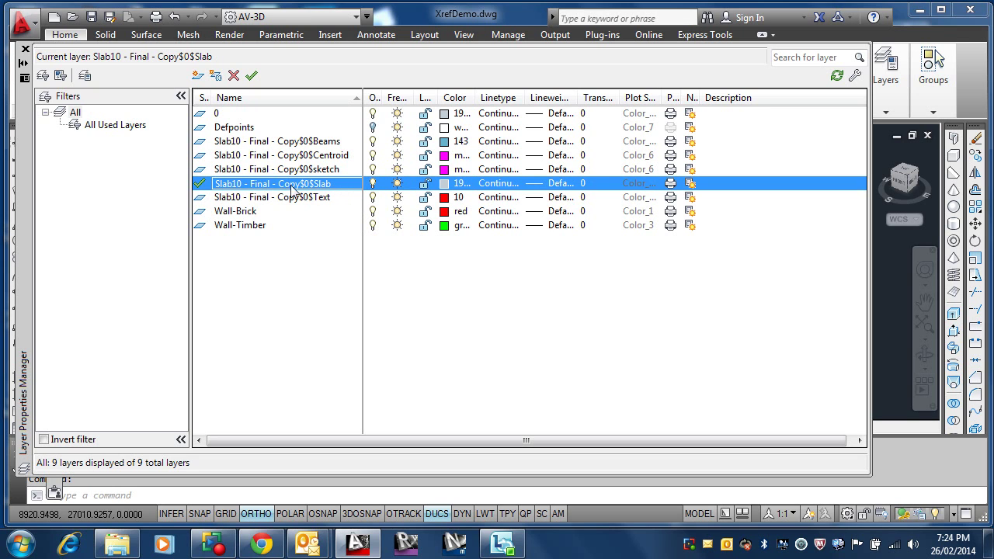
Step: Rename the layer to Slab10 - Final - Copy$0$Wall-Brick, select the Wall-Brick layer, and close the manager
{"action": "left_click", "coordinate": [318, 189]}
{"action": "left_click_drag", "start_coordinate": [330, 185], "coordinate": [313, 190]}
{"action": "type", "text": "W"}
{"action": "key", "text": "Return"}
{"action": "type", "text": "ll-Brick"}
{"action": "key", "text": "Return"}
{"action": "left_click", "coordinate": [302, 216]}
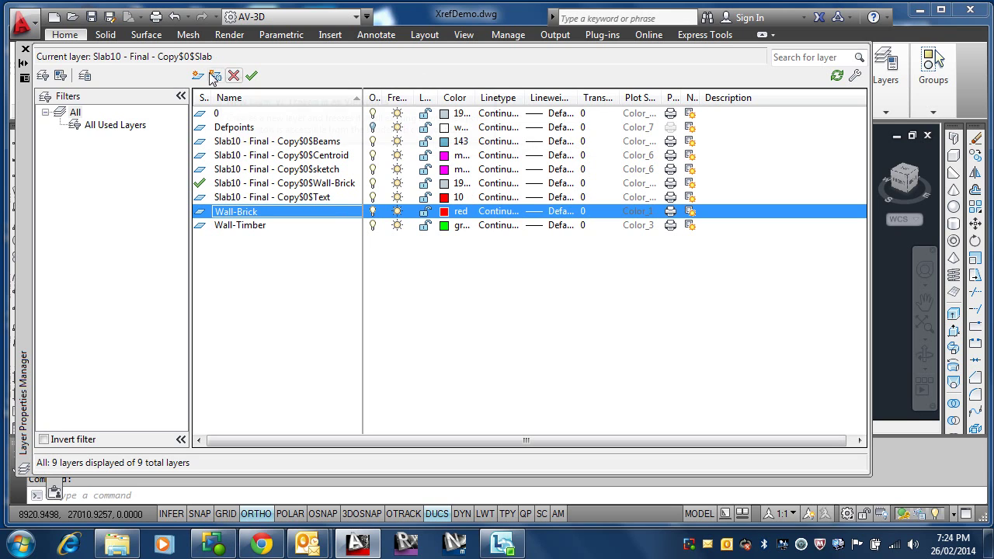
{"action": "left_click", "coordinate": [26, 49]}
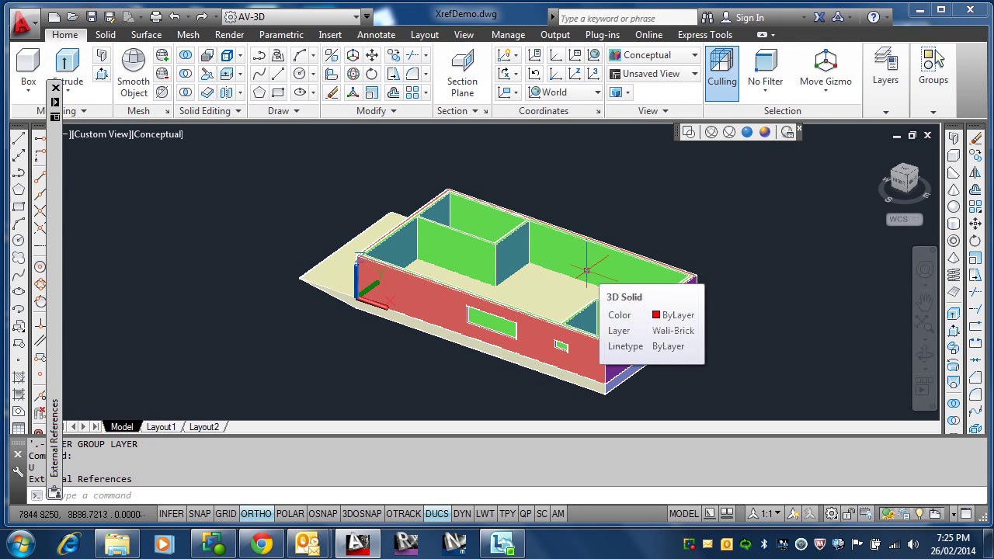
Step: Bind the Slab10 xref with the Insert option so its layers get plain names
{"action": "key", "text": "Escape"}
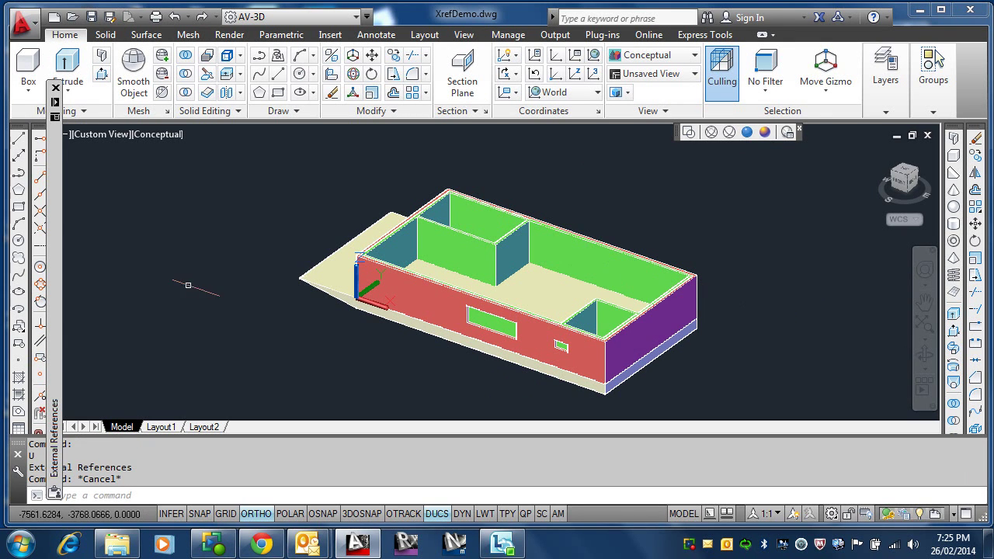
{"action": "mouse_move", "coordinate": [58, 144]}
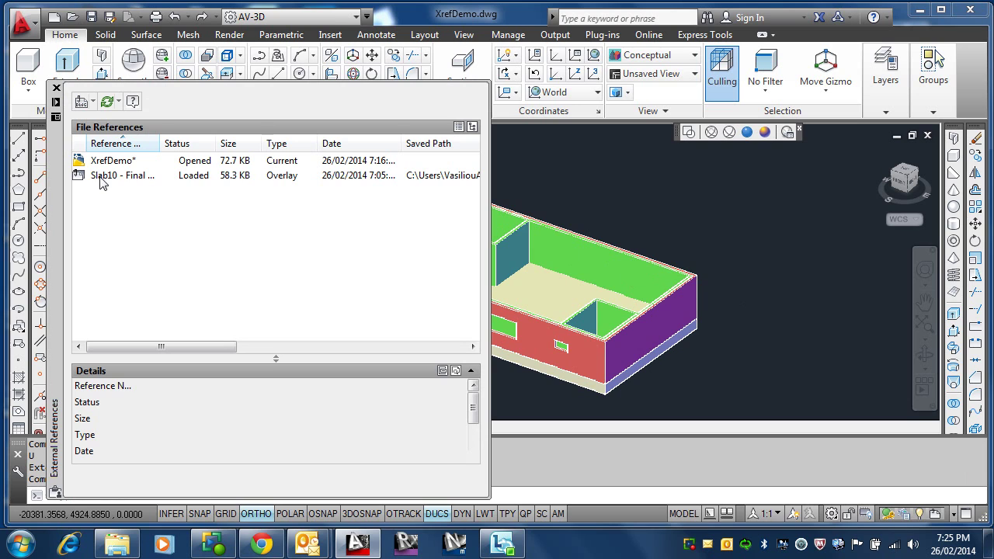
{"action": "right_click", "coordinate": [101, 176]}
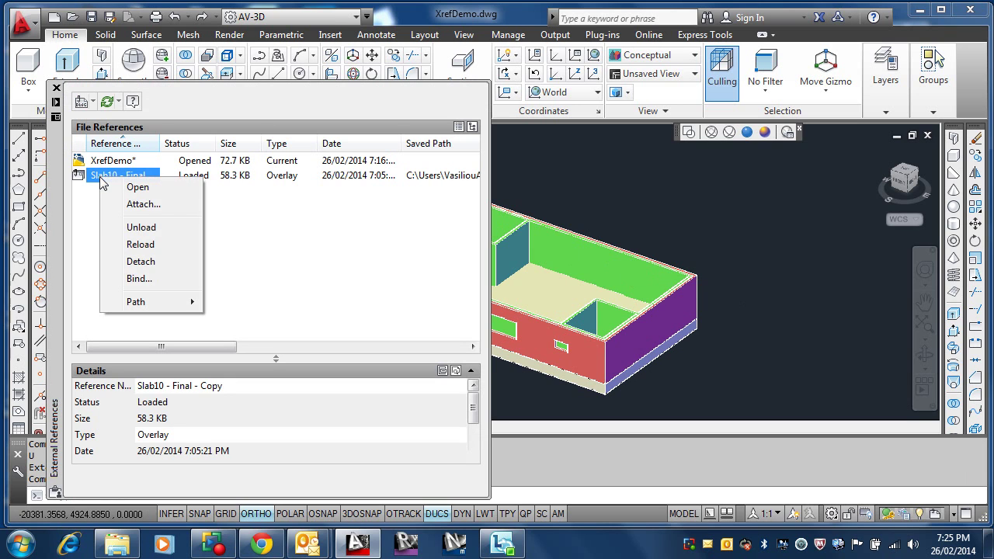
{"action": "left_click", "coordinate": [139, 279]}
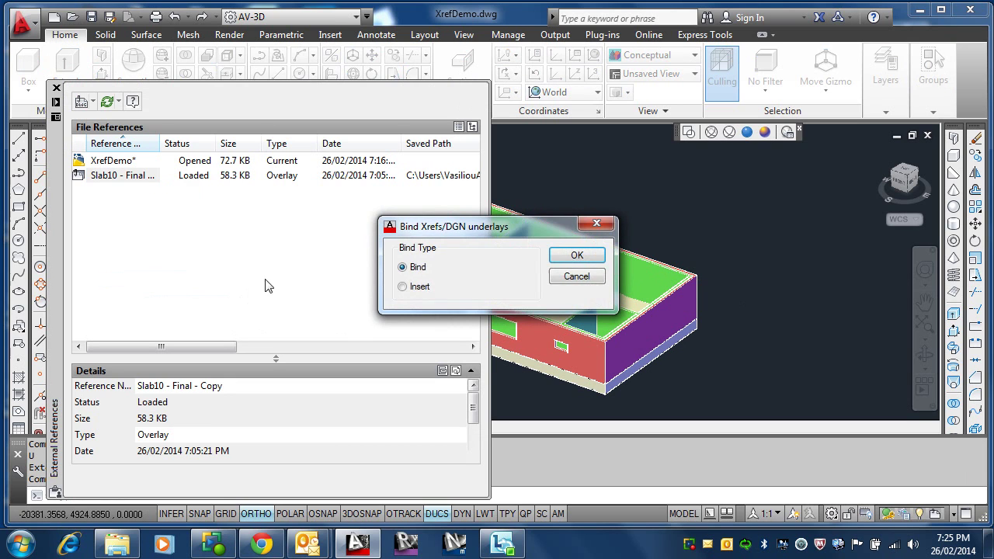
{"action": "left_click", "coordinate": [418, 287]}
{"action": "left_click", "coordinate": [577, 257]}
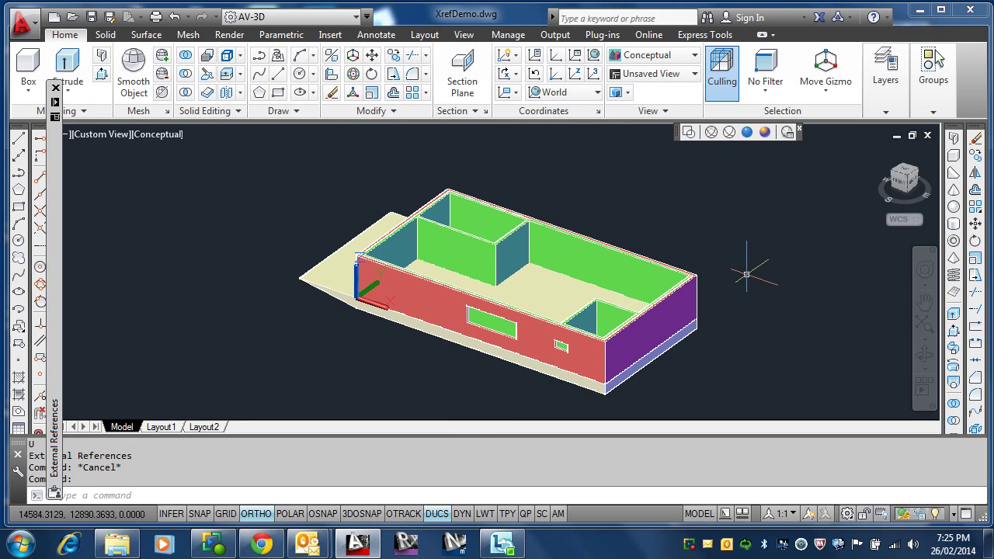
Step: Select a solid, turn on automatic point cloud updating, and return to the Home layer tools
{"action": "left_click", "coordinate": [316, 261]}
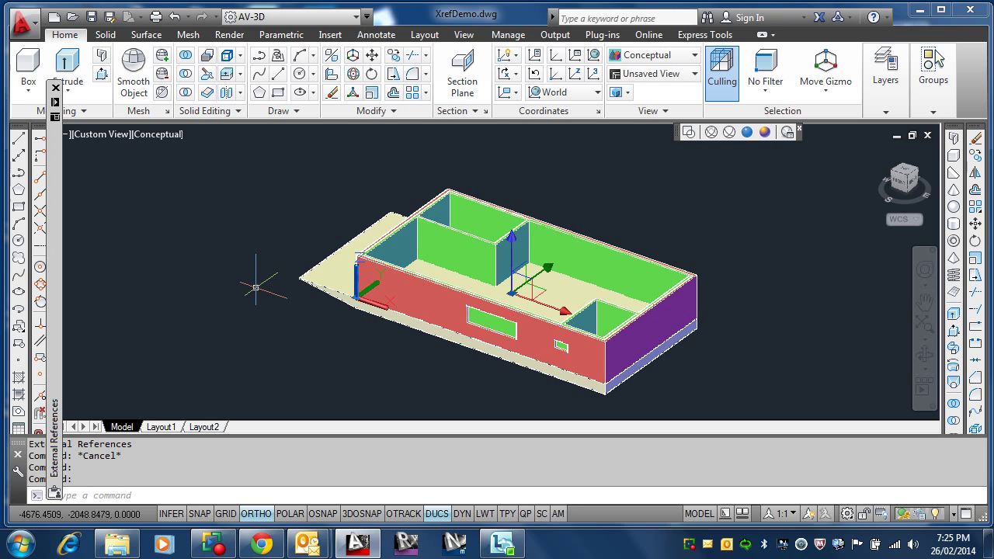
{"action": "left_click", "coordinate": [327, 36]}
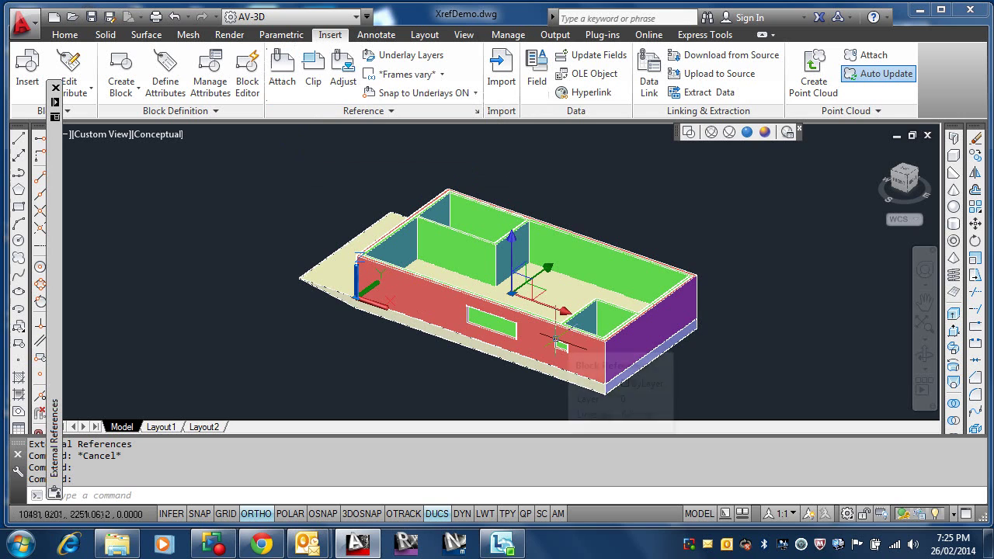
{"action": "left_click", "coordinate": [877, 74]}
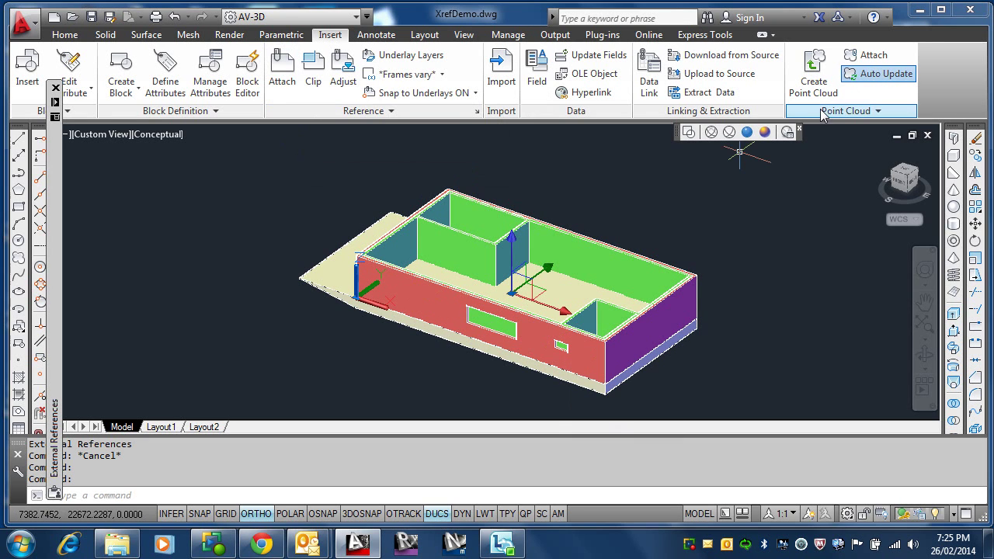
{"action": "left_click", "coordinate": [64, 34]}
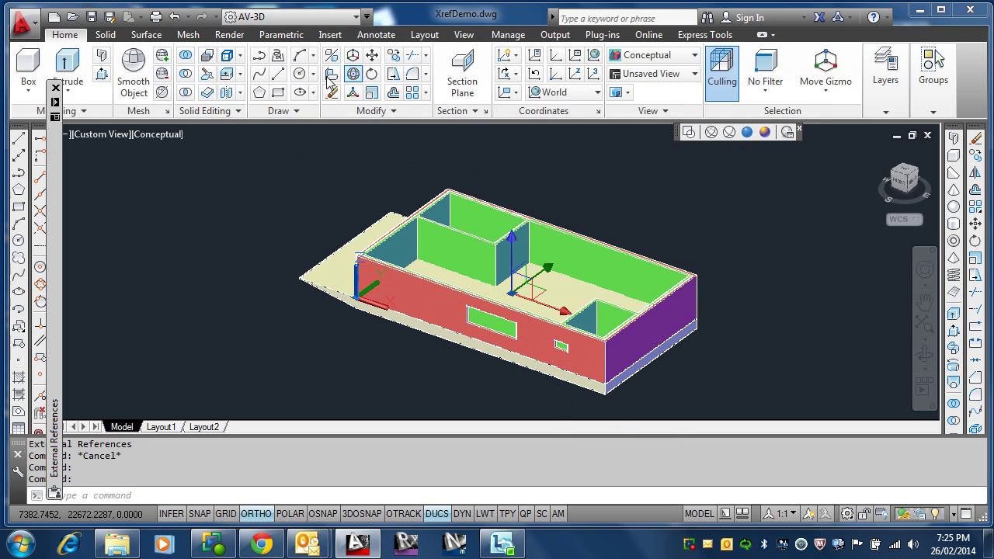
{"action": "left_click", "coordinate": [885, 111]}
Step: Review the Slab, sketch and Wall-Brick layers in Layer Properties, then close the manager
{"action": "left_click", "coordinate": [802, 133]}
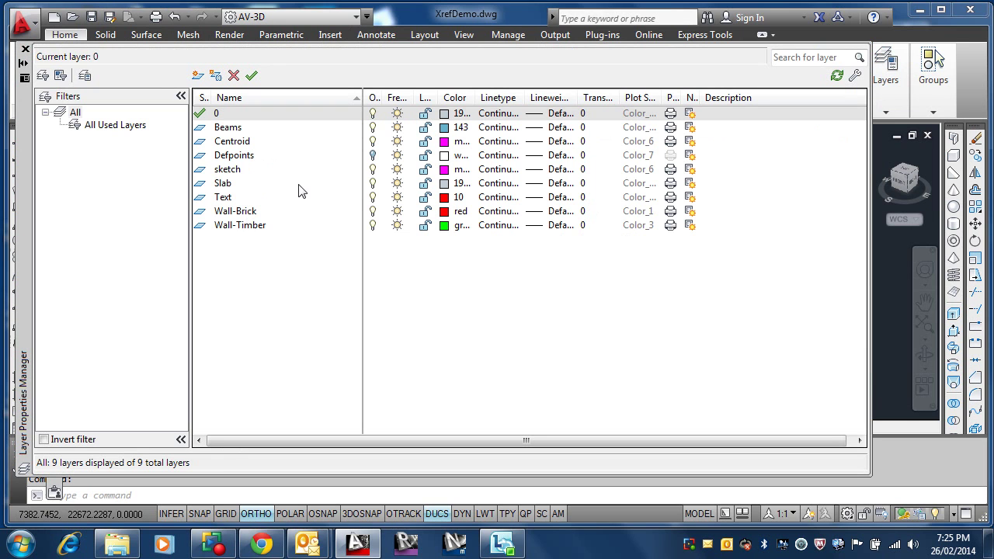
{"action": "left_click", "coordinate": [244, 185]}
{"action": "left_click", "coordinate": [258, 171]}
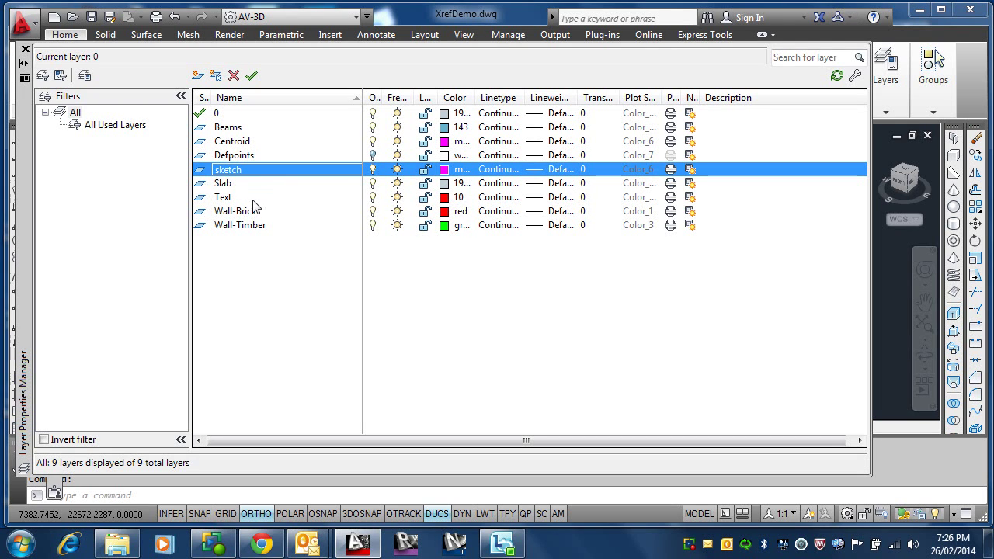
{"action": "left_click", "coordinate": [257, 212]}
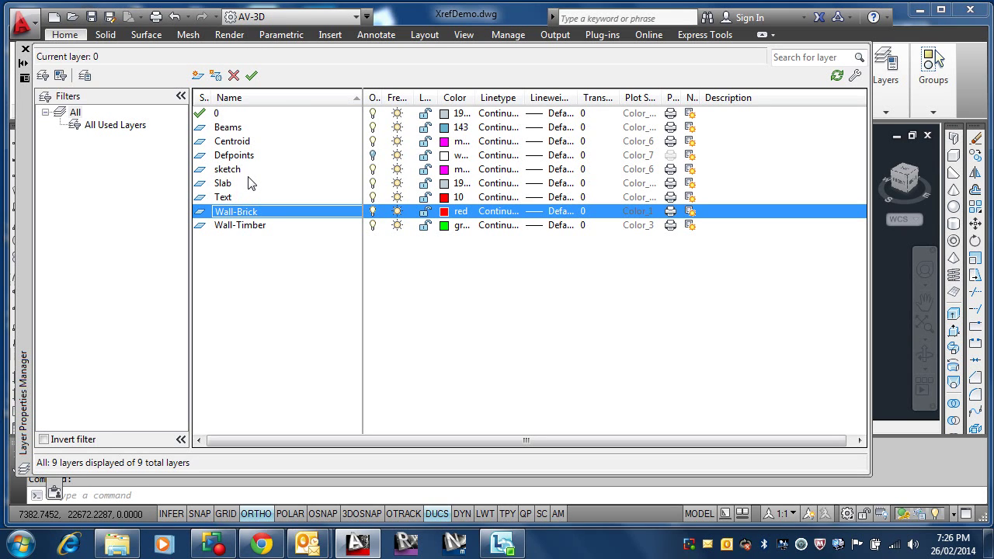
{"action": "left_click", "coordinate": [25, 50]}
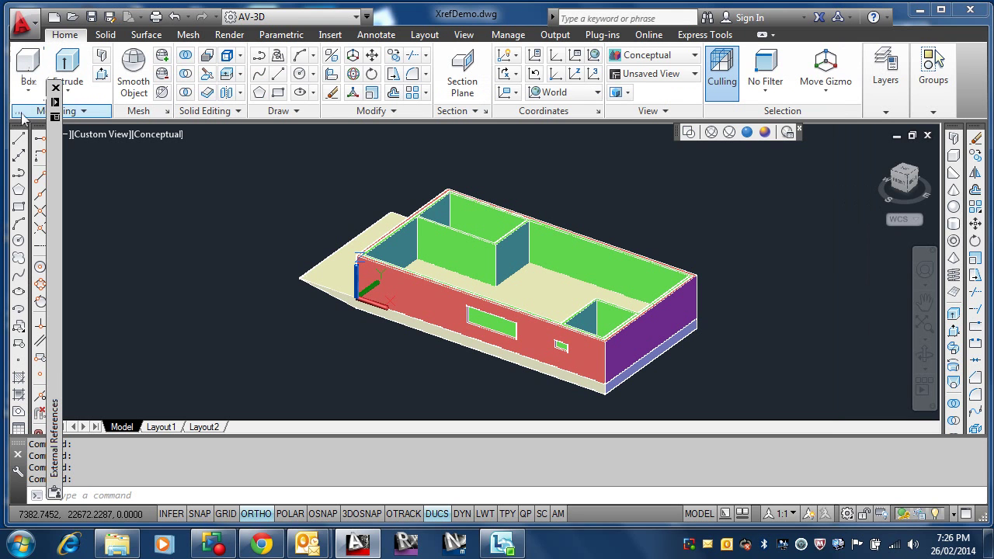
{"action": "right_click", "coordinate": [690, 544]}
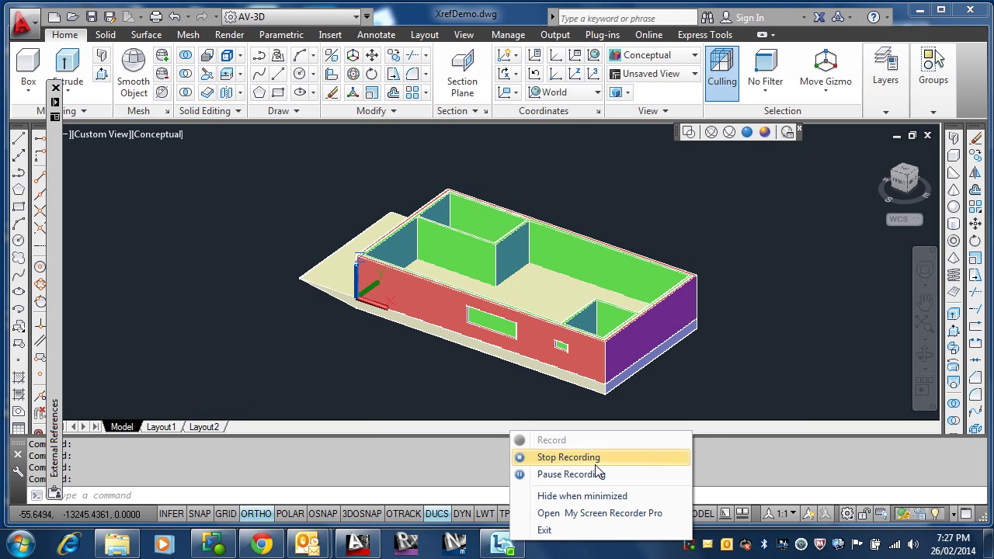